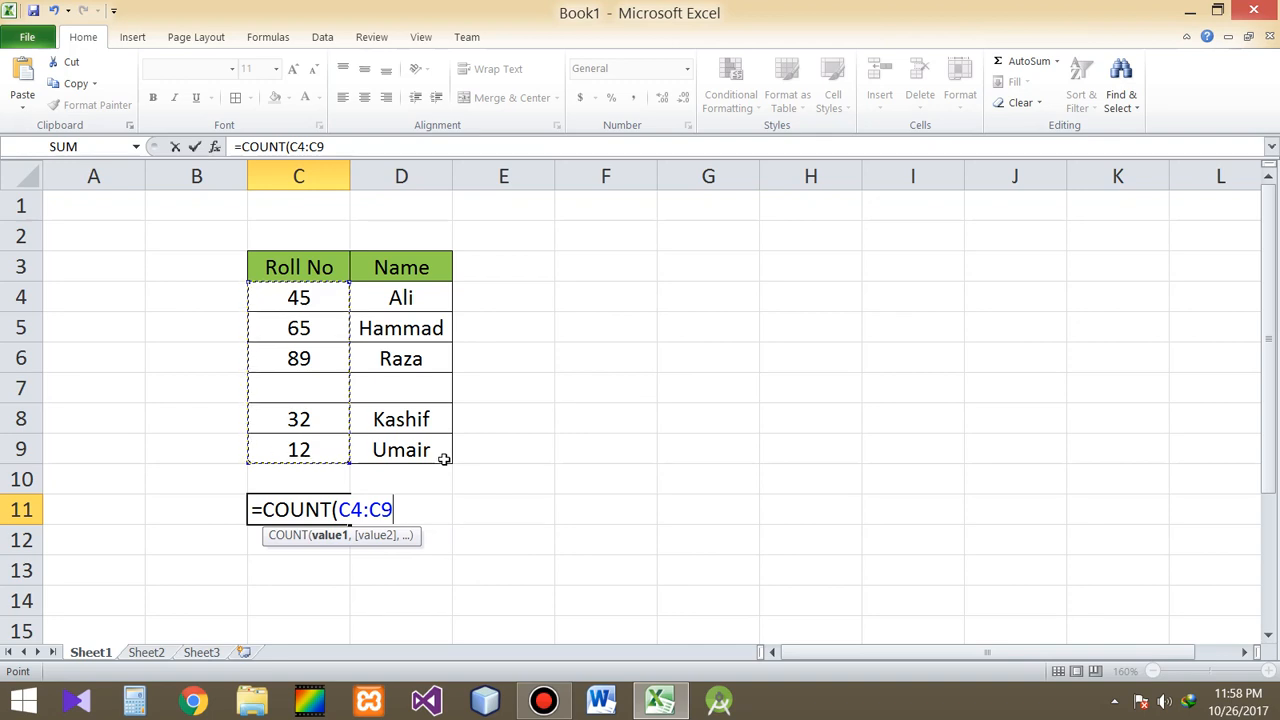
Complete the COUNT formula over the Roll No range C4:C9 in cell C11.
{"action": "key", "text": "Return"}
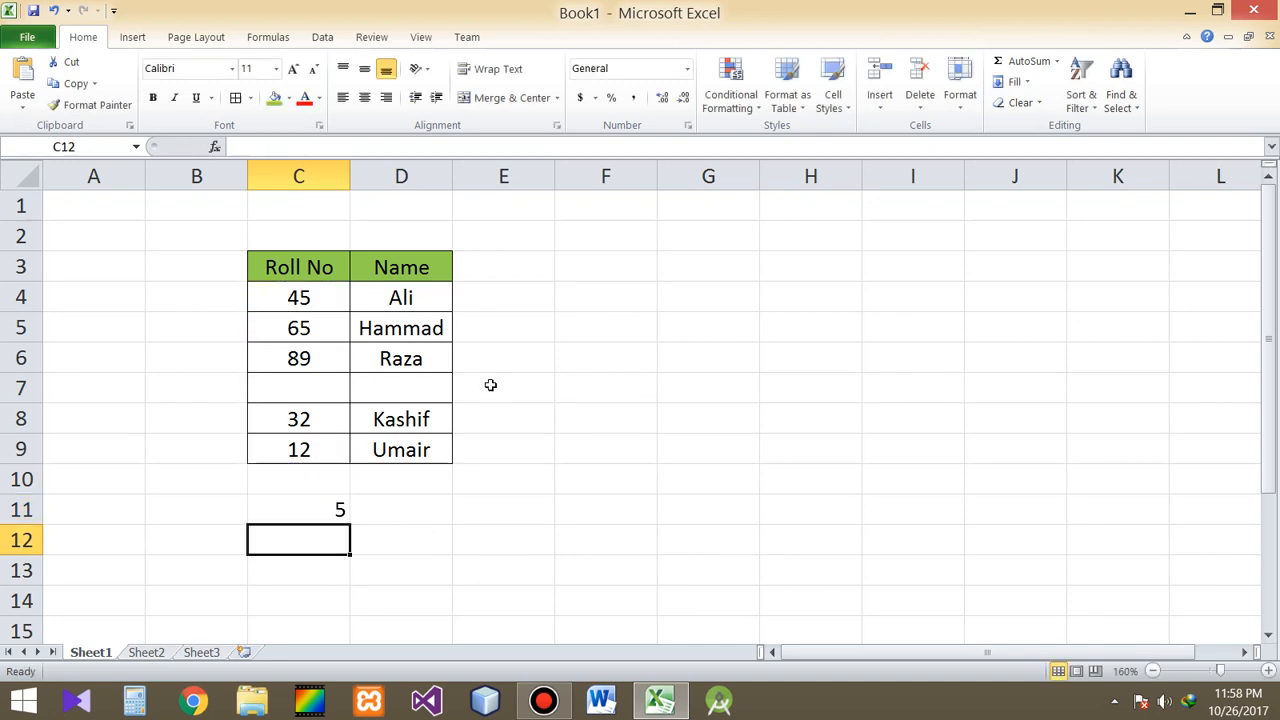
{"action": "left_click", "coordinate": [337, 510]}
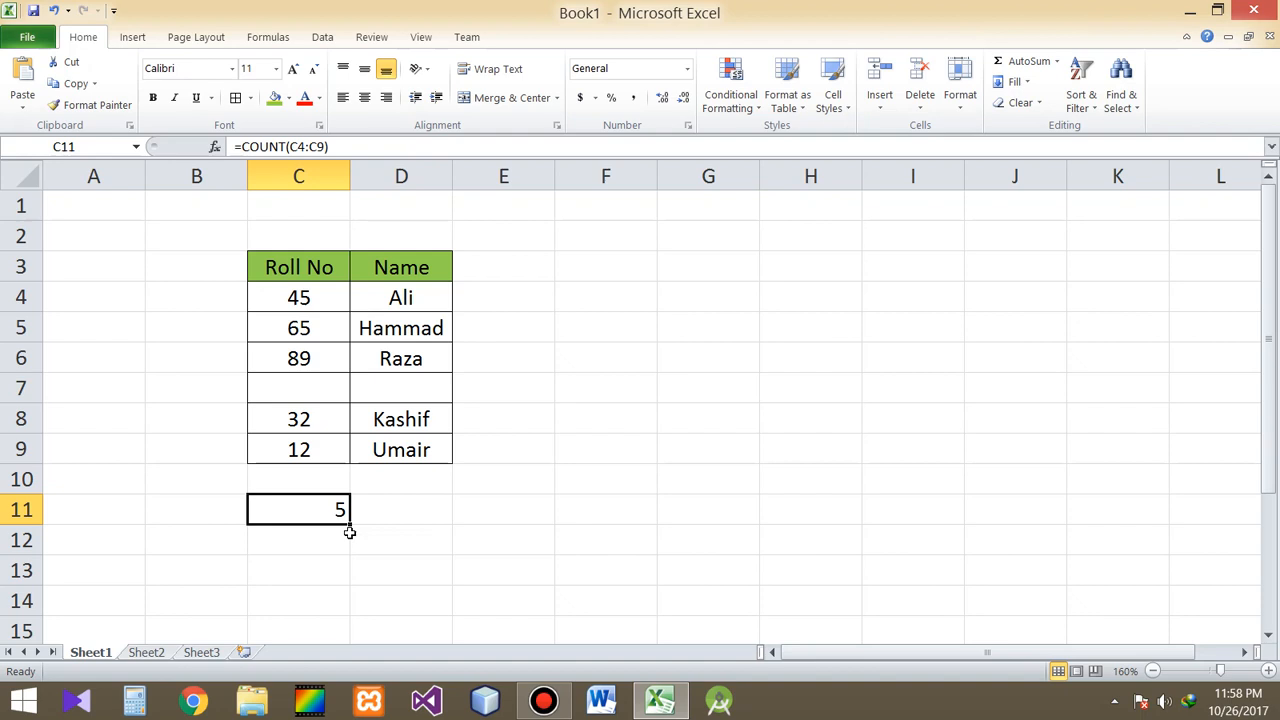
Enter a COUNT formula over the Name range D4:D9 in cell D11 and review it.
{"action": "left_click", "coordinate": [403, 508]}
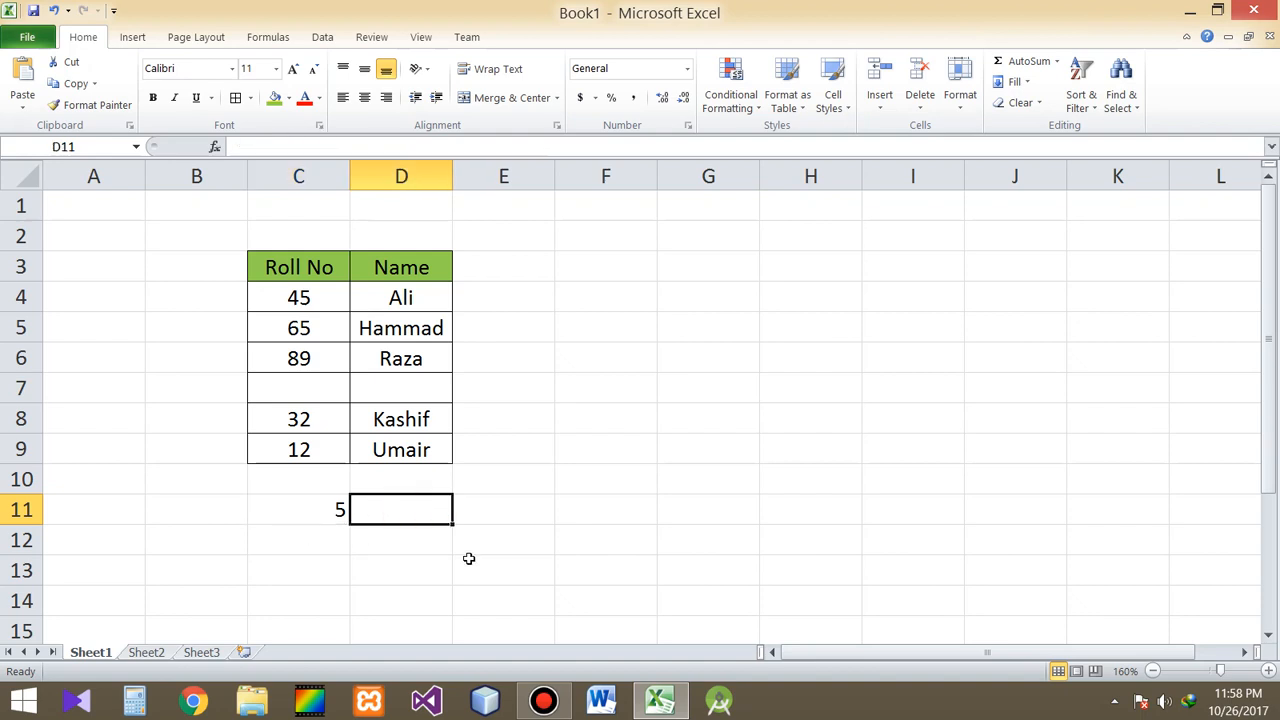
{"action": "type", "text": "=cou"}
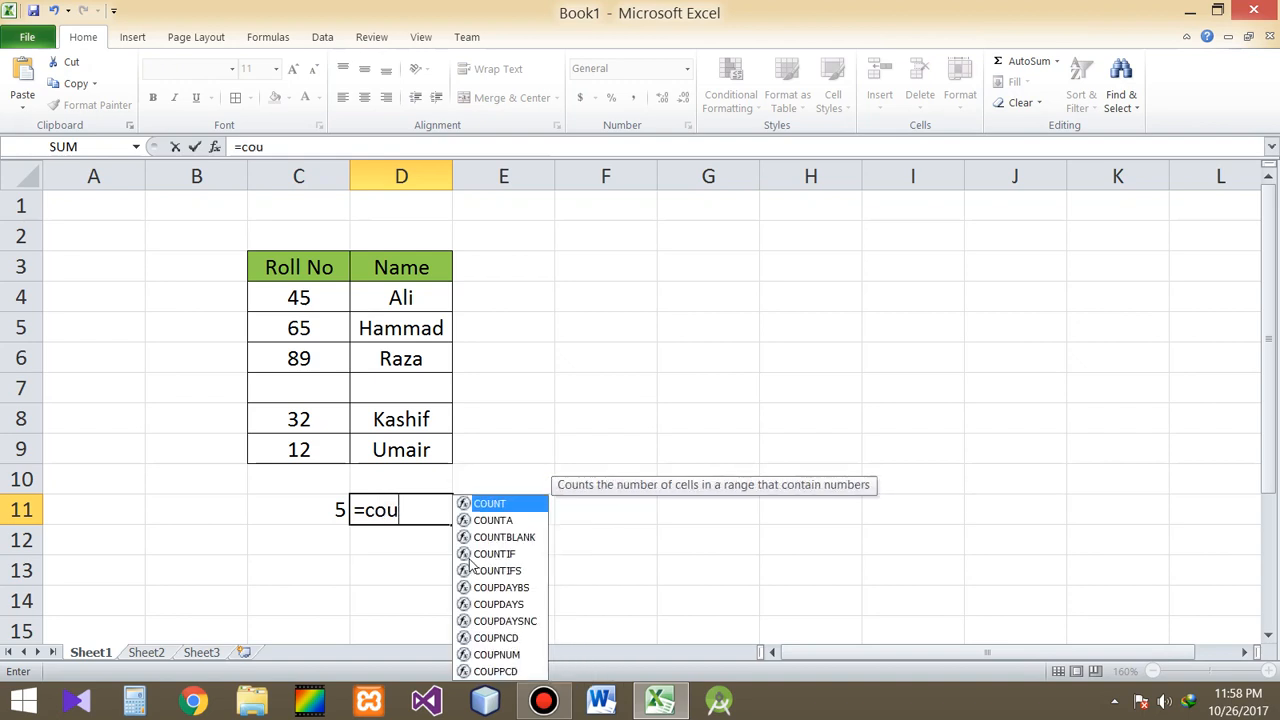
{"action": "key", "text": "Tab"}
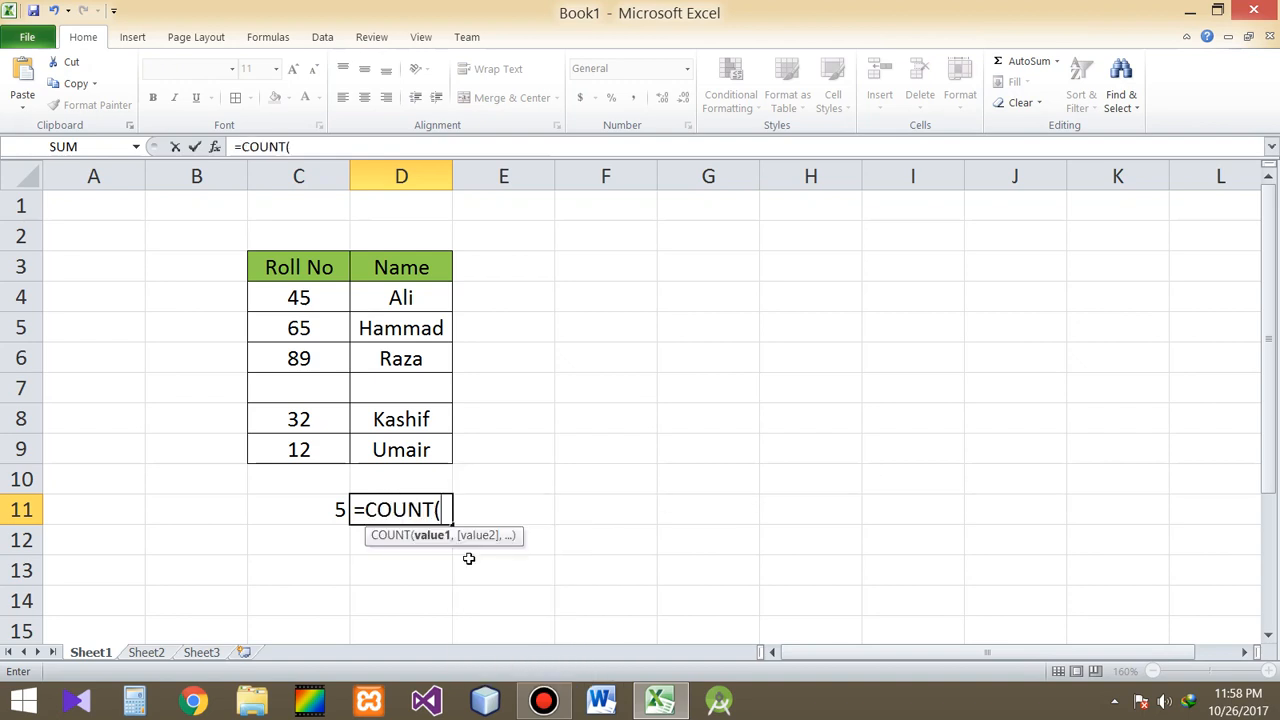
{"action": "left_click_drag", "start_coordinate": [392, 300], "coordinate": [402, 445]}
{"action": "key", "text": "Return"}
{"action": "left_click", "coordinate": [588, 558]}
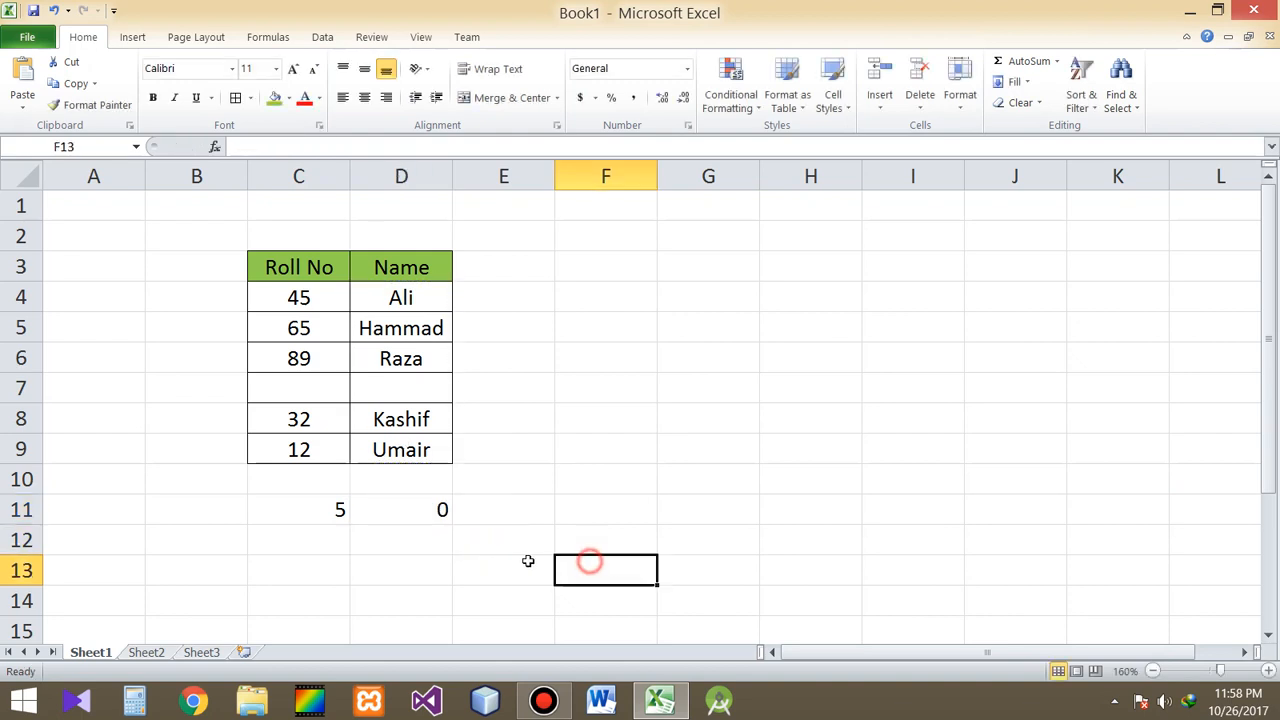
{"action": "left_click", "coordinate": [430, 511]}
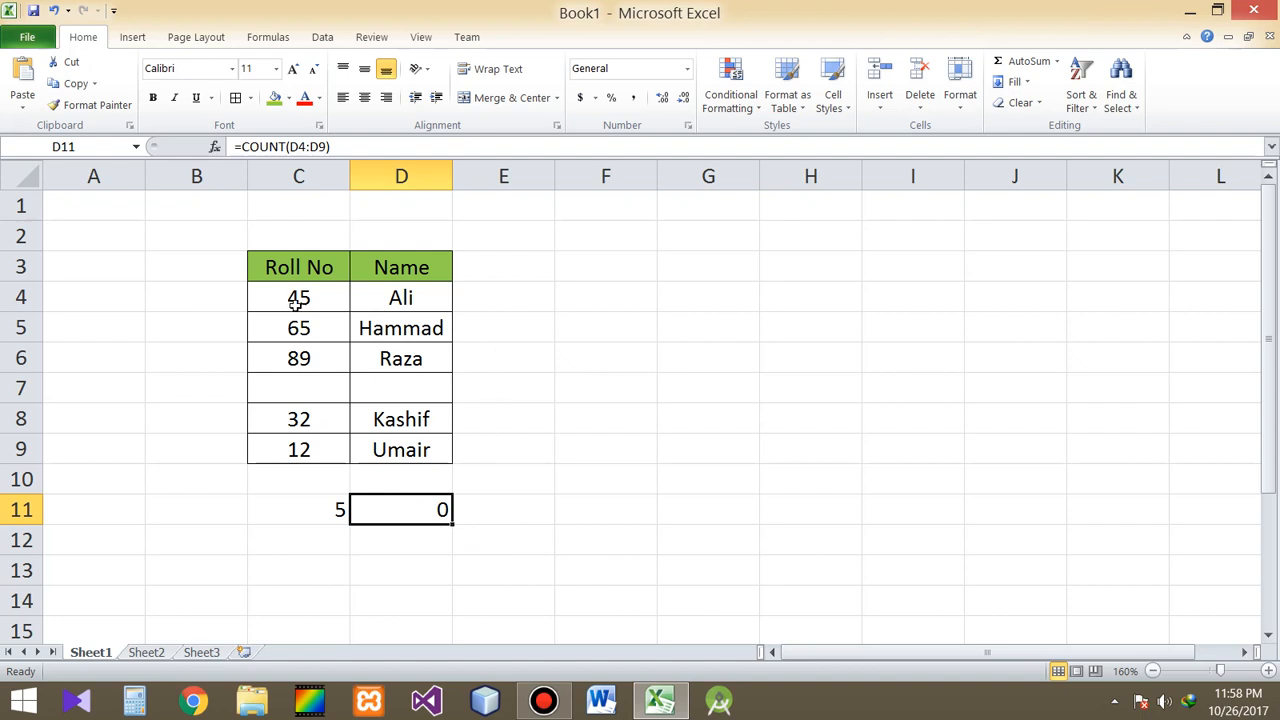
Test the COUNT formula by entering 5 in the blank Name cell D7, and clear the cell again.
{"action": "left_click", "coordinate": [410, 388]}
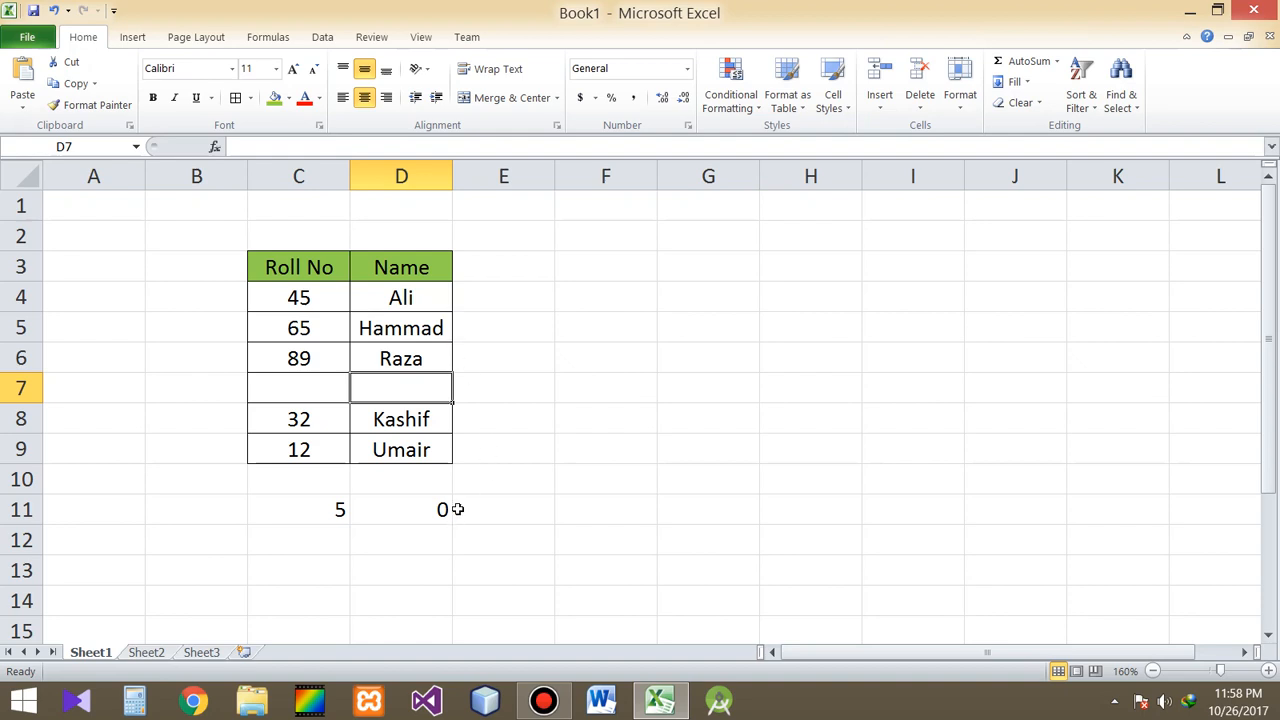
{"action": "type", "text": "5"}
{"action": "key", "text": "Return"}
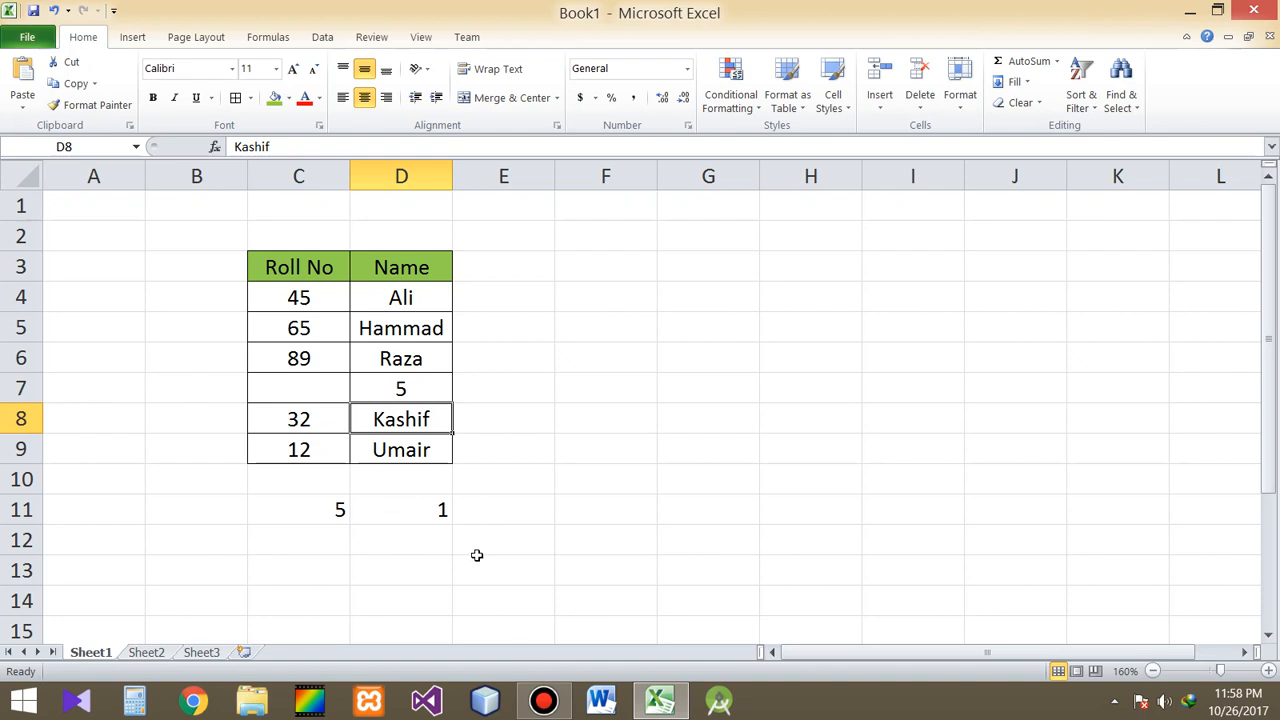
{"action": "left_click", "coordinate": [428, 391]}
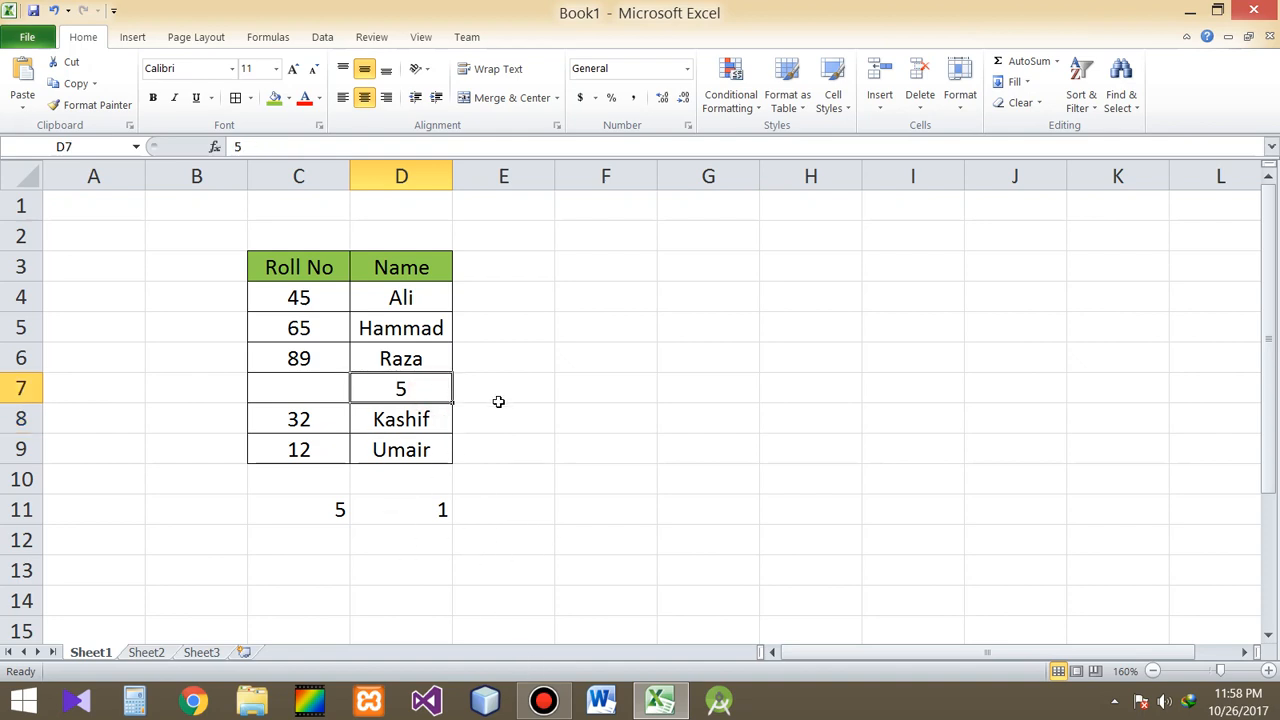
{"action": "key", "text": "Delete"}
{"action": "left_click_drag", "start_coordinate": [686, 520], "coordinate": [700, 545]}
Replace the formula in D11 with COUNTA over the Name range D4:D9.
{"action": "left_click", "coordinate": [377, 503]}
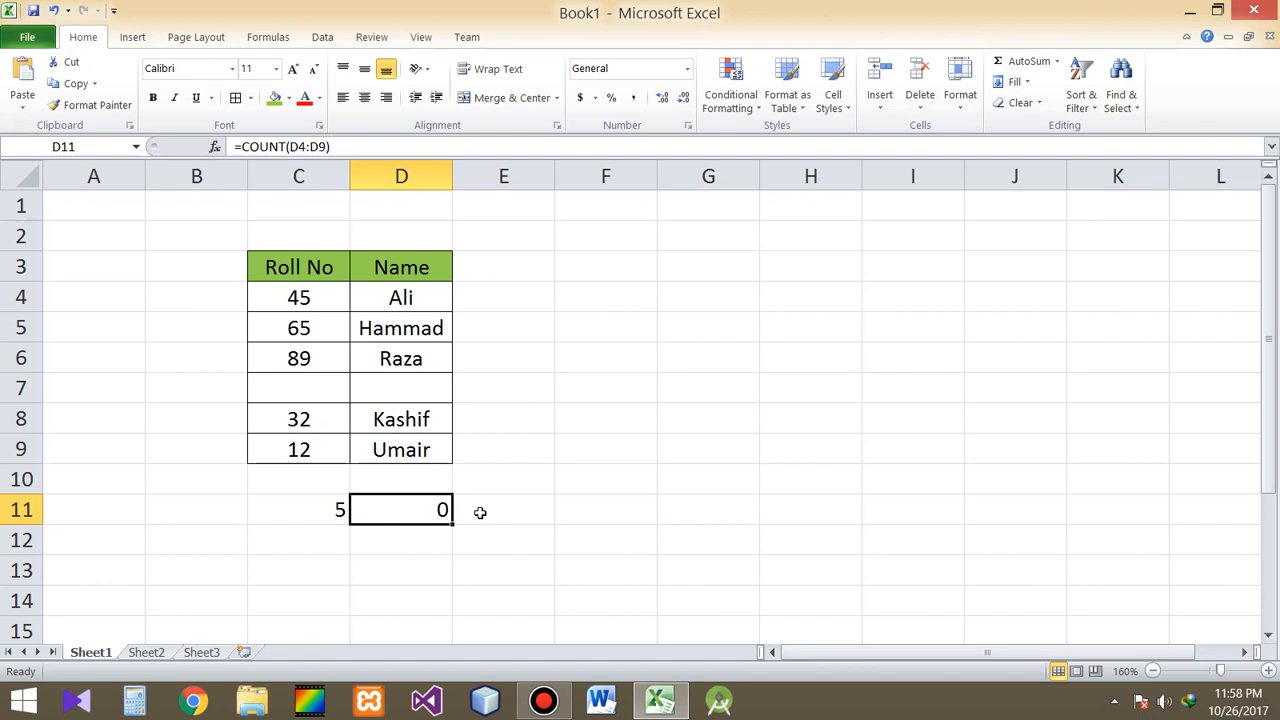
{"action": "type", "text": "=coun"}
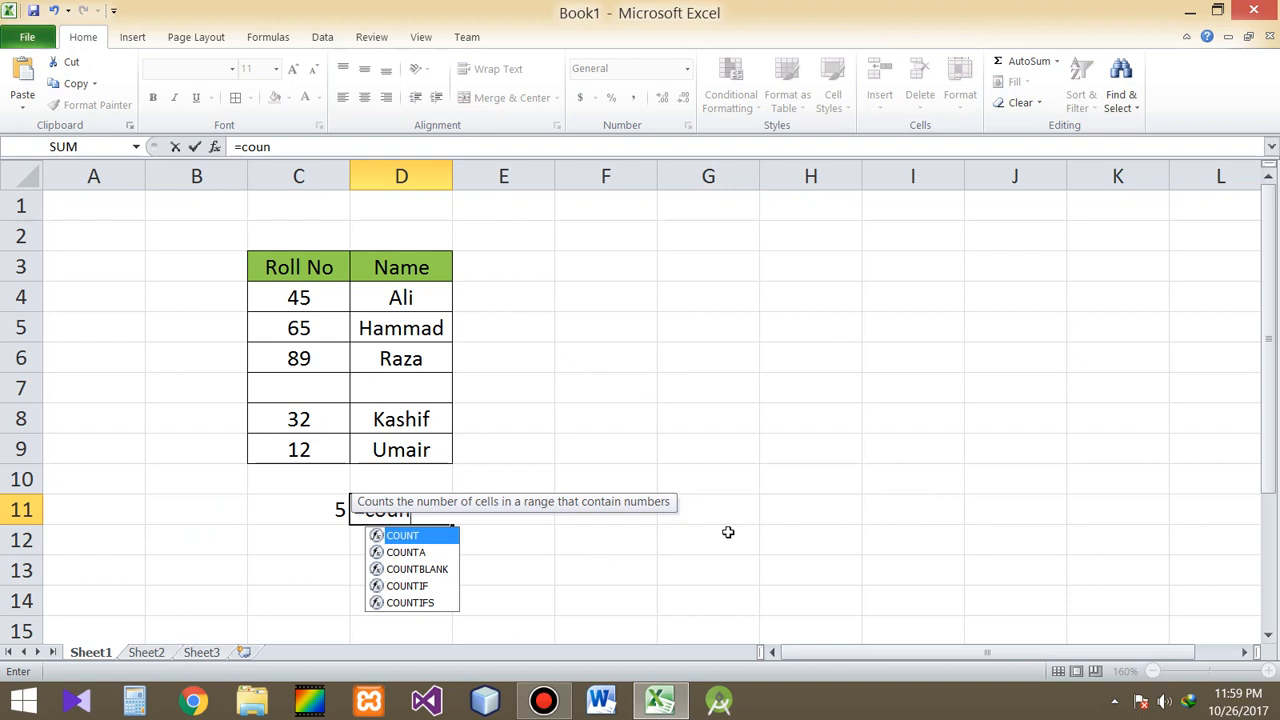
{"action": "key", "text": "Down"}
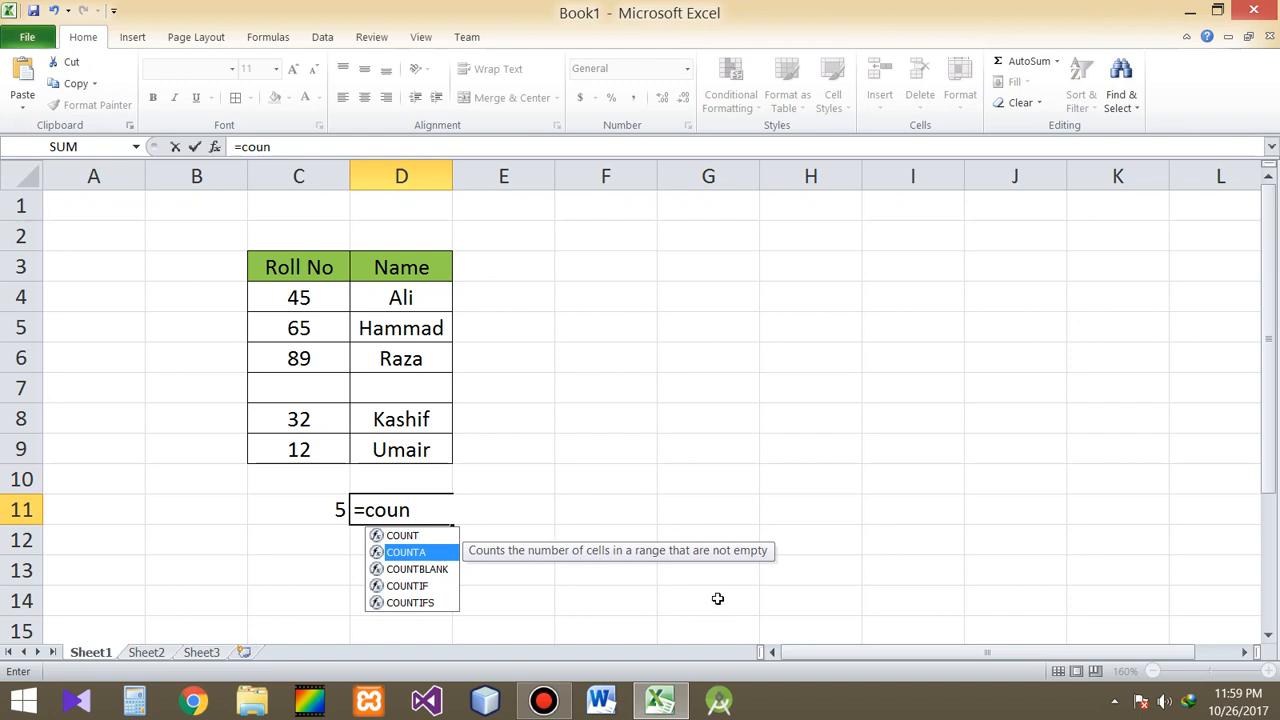
{"action": "key", "text": "Tab"}
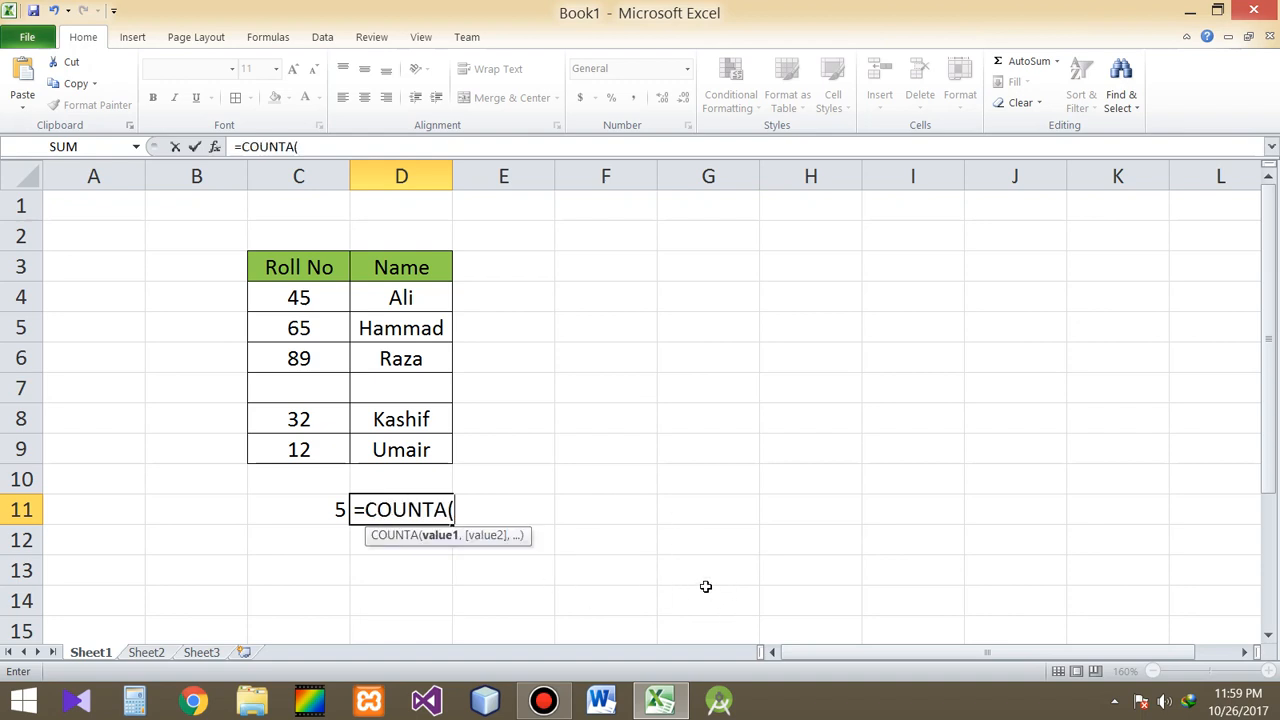
{"action": "left_click_drag", "start_coordinate": [400, 297], "coordinate": [420, 449]}
{"action": "key", "text": "Return"}
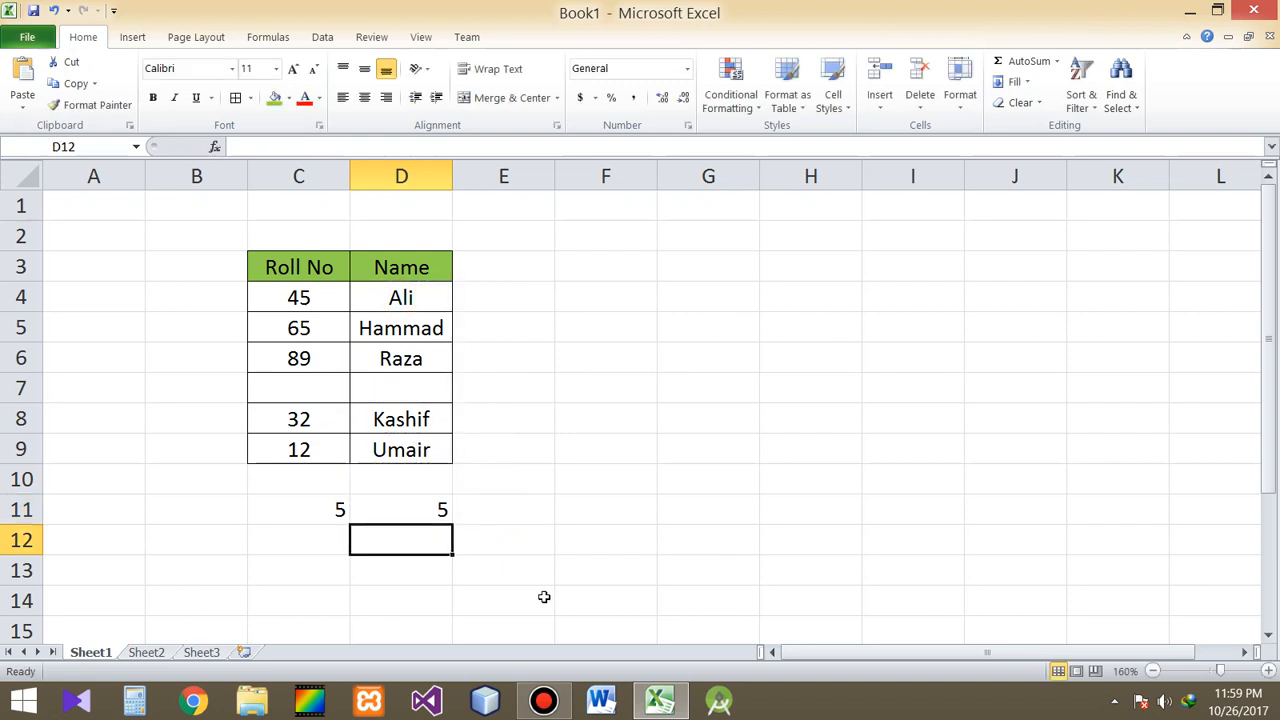
{"action": "left_click", "coordinate": [417, 511]}
Test the COUNTA formula with 56 in the blank Name cell D7, clear the cell and compare the formulas in C11 and D11.
{"action": "left_click", "coordinate": [394, 389]}
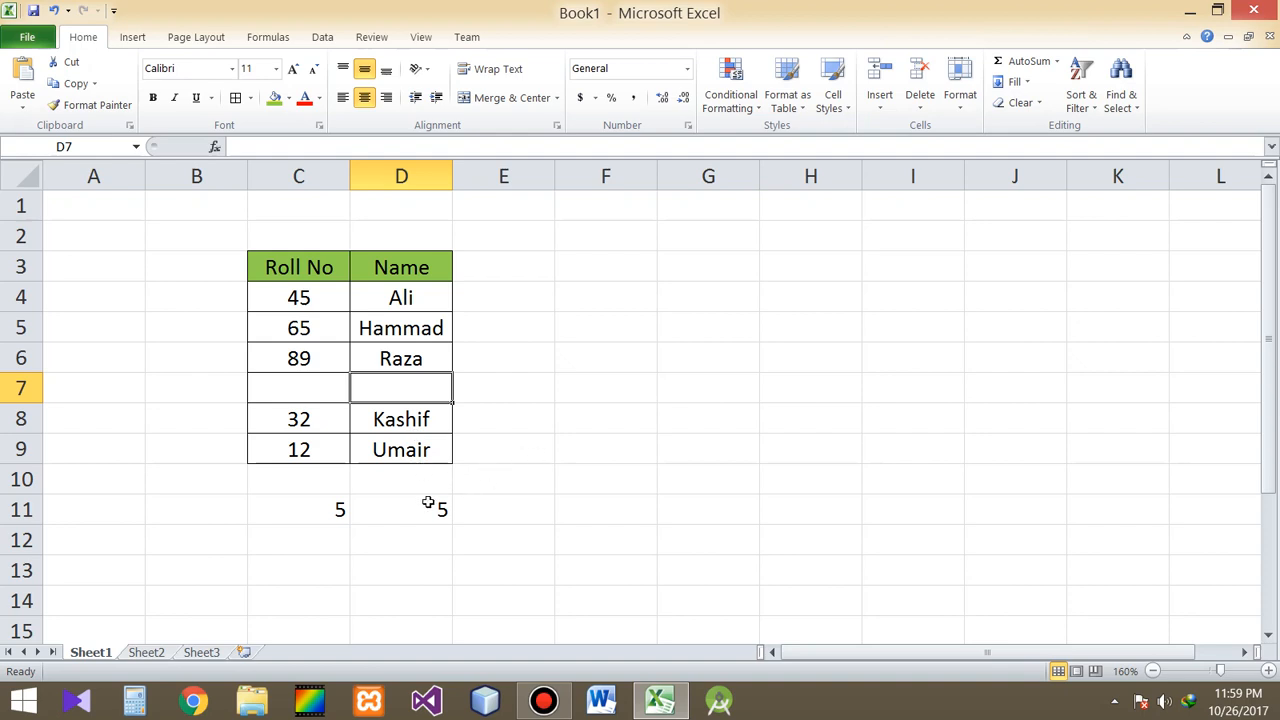
{"action": "type", "text": "56"}
{"action": "key", "text": "Return"}
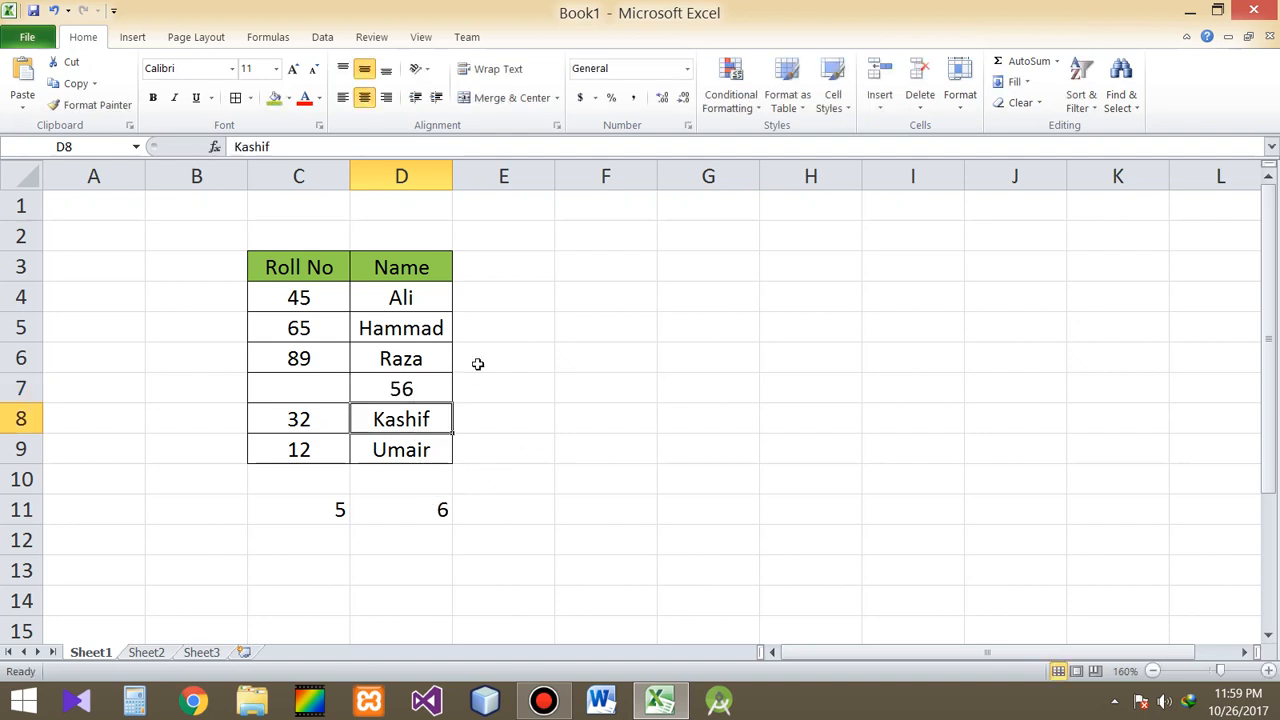
{"action": "left_click", "coordinate": [402, 390]}
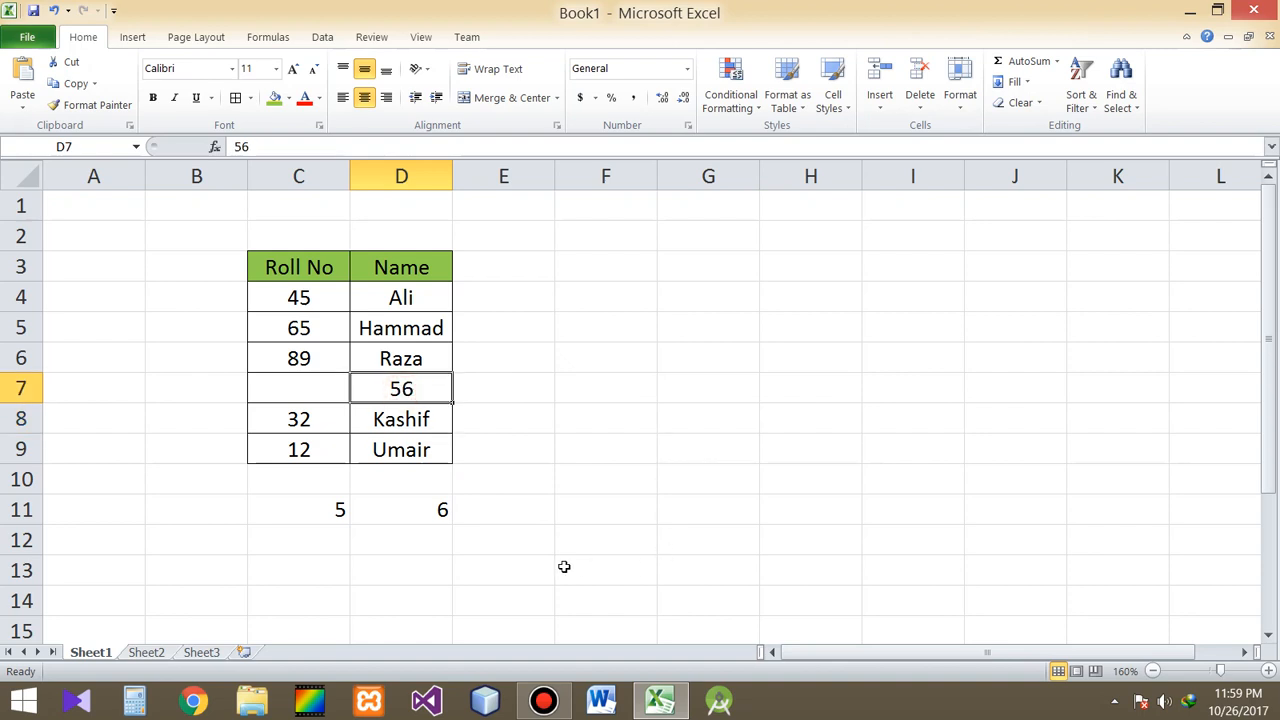
{"action": "key", "text": "Delete"}
{"action": "left_click", "coordinate": [300, 511]}
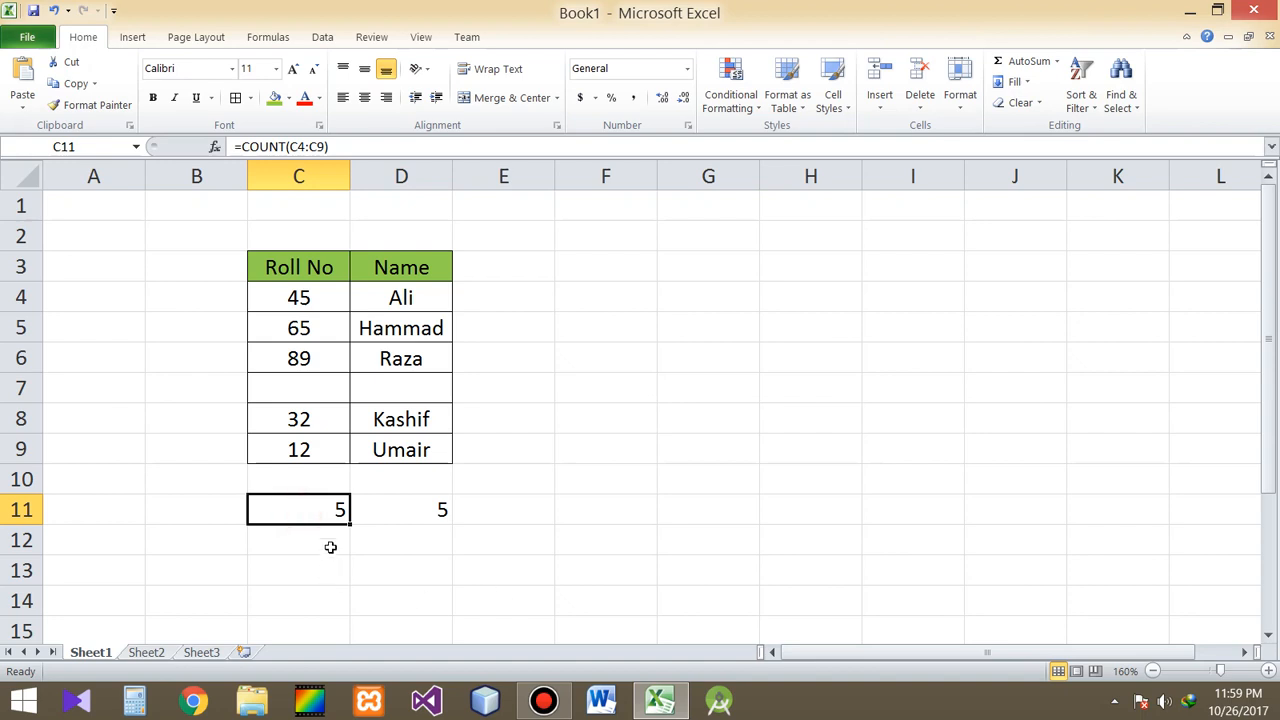
{"action": "left_click", "coordinate": [435, 511]}
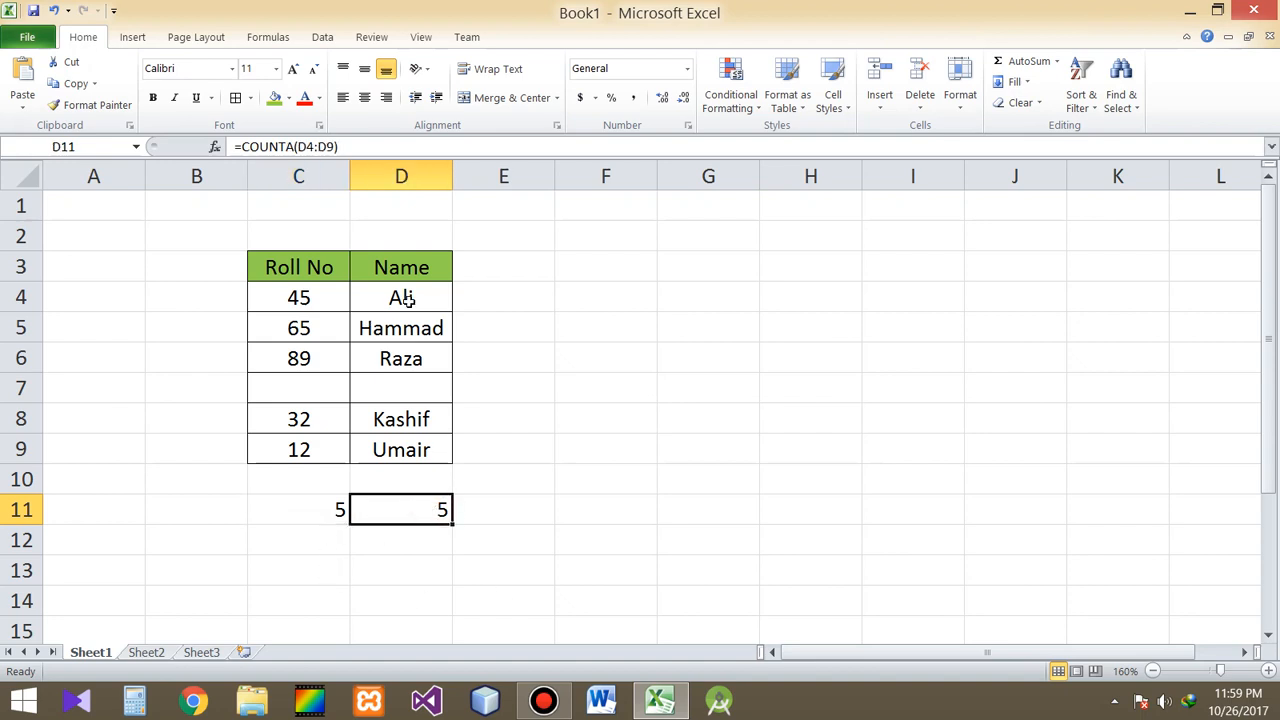
{"action": "left_click", "coordinate": [283, 514]}
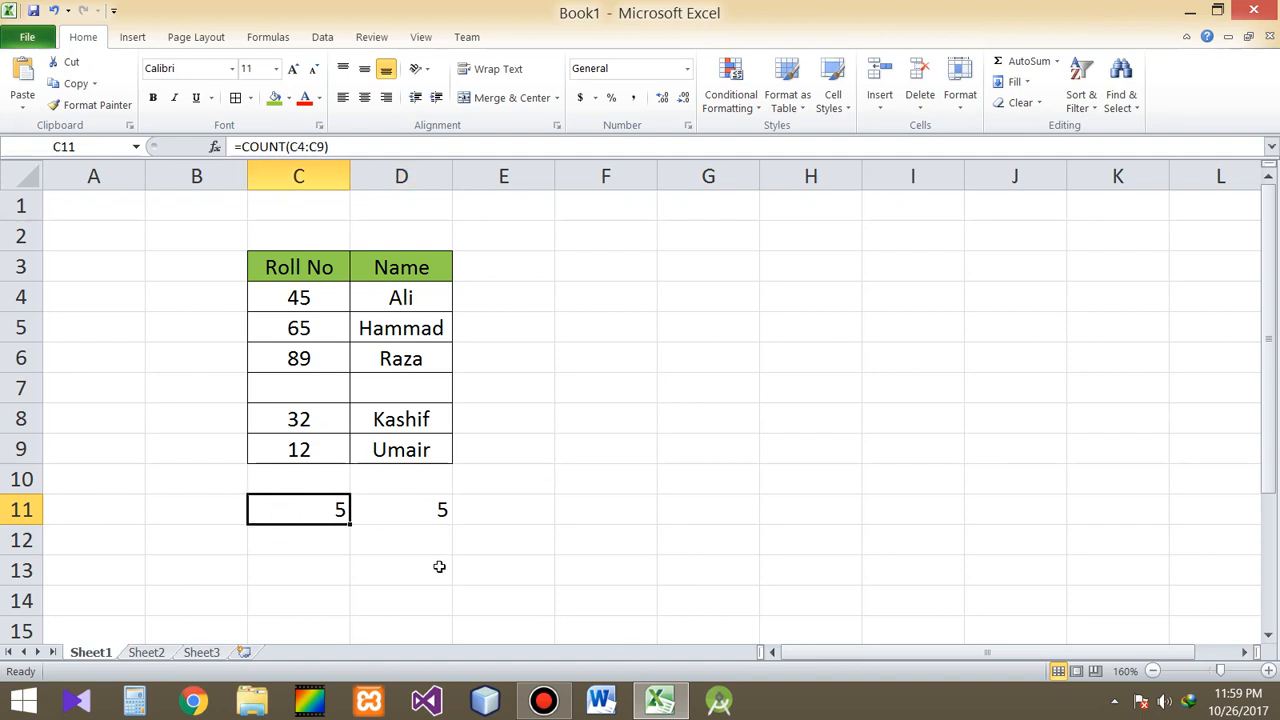
Enter the text value o5 in the blank Roll No cell C7.
{"action": "left_click", "coordinate": [300, 392]}
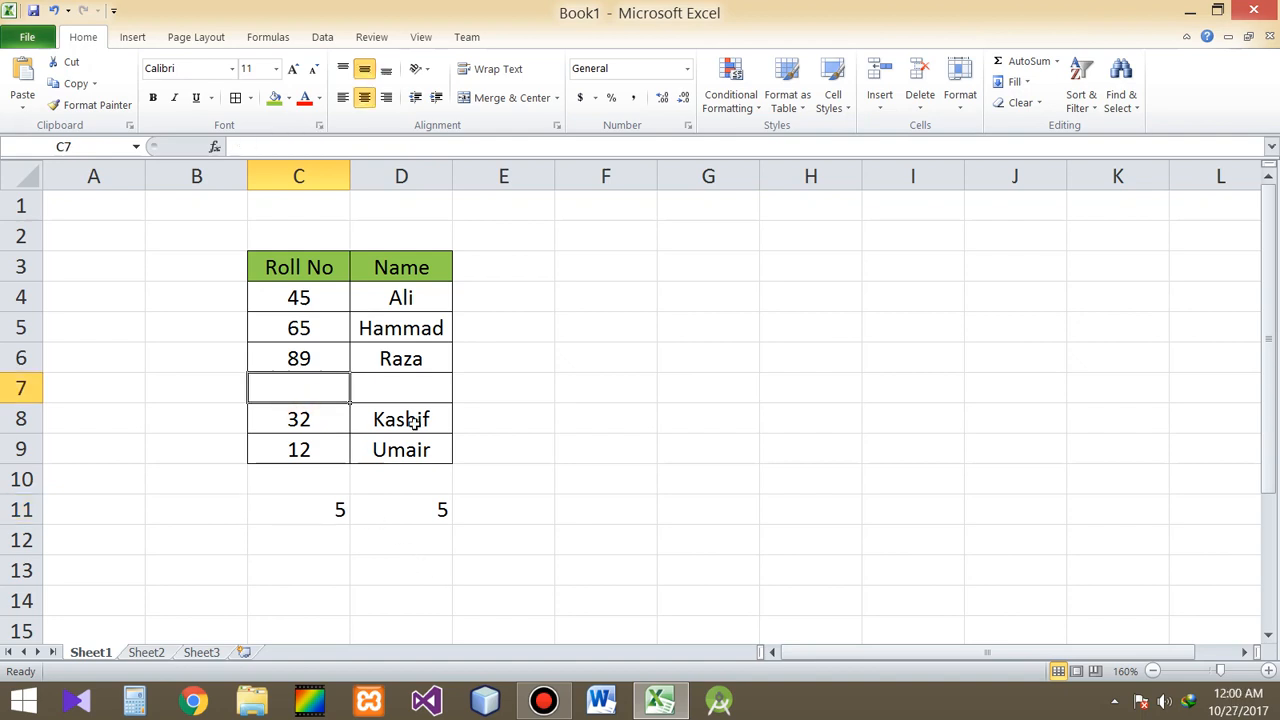
{"action": "type", "text": "o5"}
{"action": "key", "text": "Return"}
{"action": "key", "text": "Up"}
Enter a COUNTA formula over the Roll No range C4:C9 in cell C12.
{"action": "left_click", "coordinate": [327, 538]}
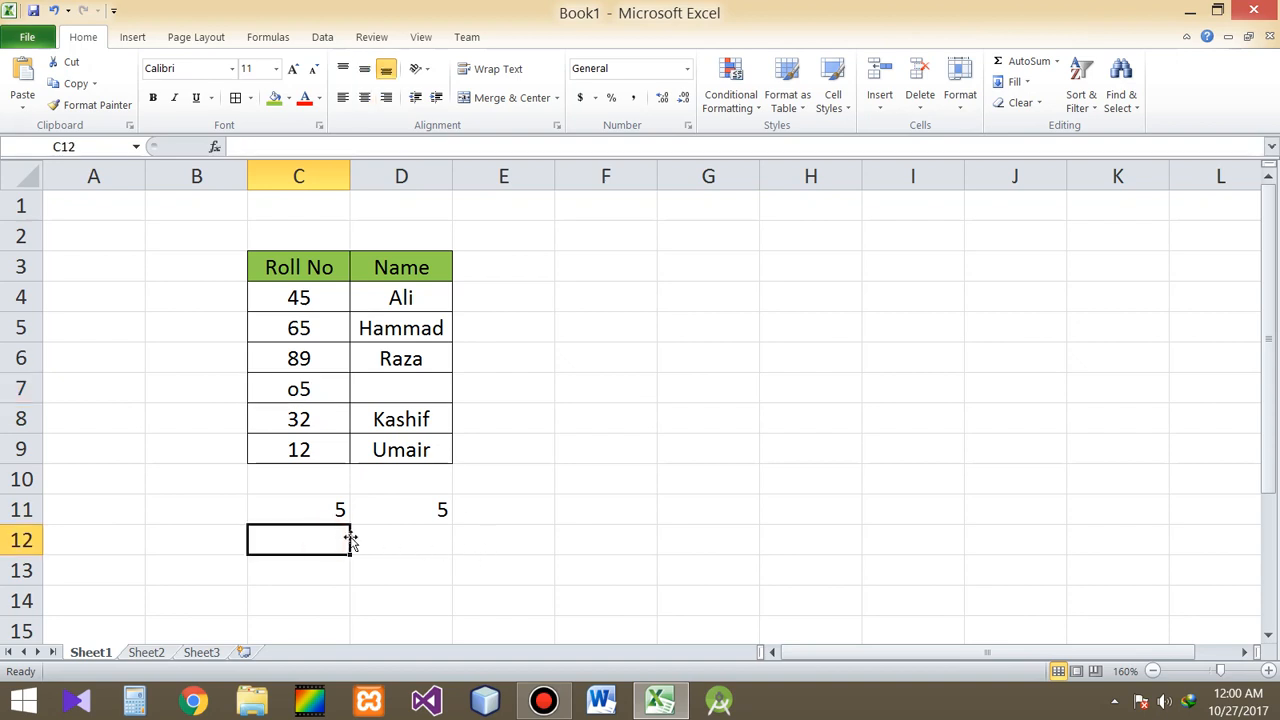
{"action": "type", "text": "="}
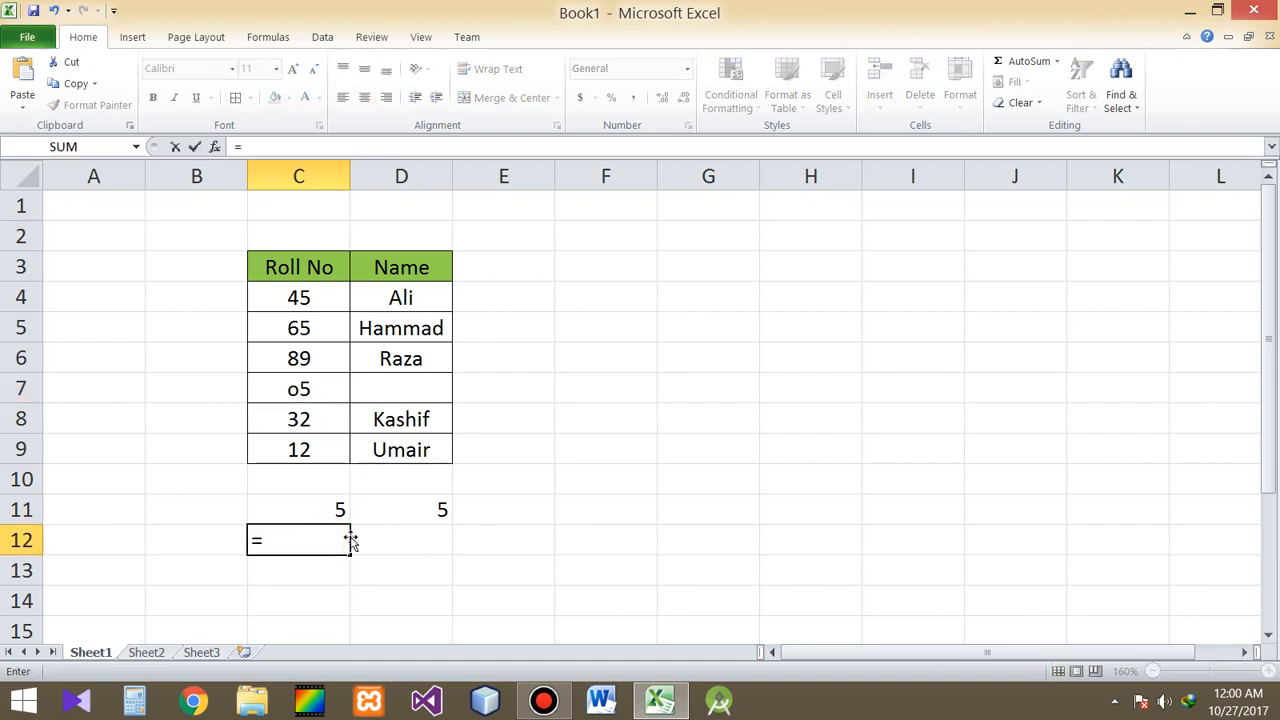
{"action": "type", "text": "co"}
{"action": "key", "text": "Down"}
{"action": "key", "text": "Down"}
{"action": "key", "text": "Up"}
{"action": "key", "text": "Up"}
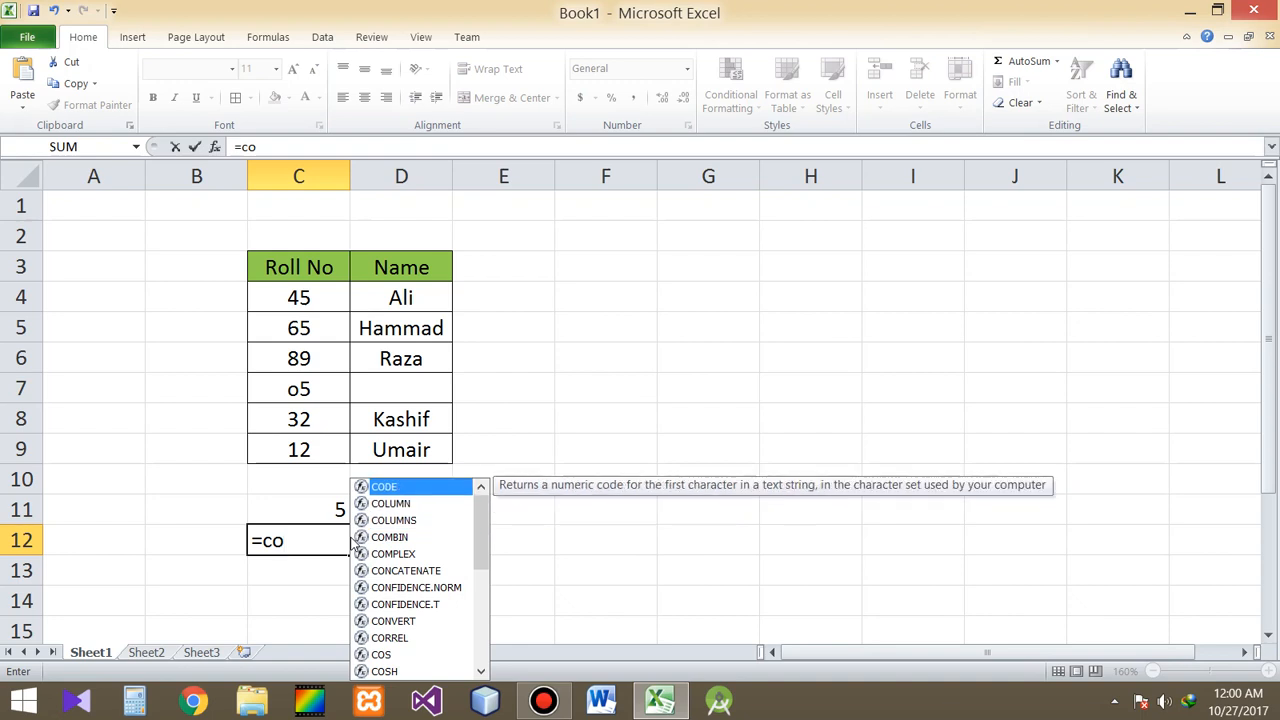
{"action": "type", "text": "u"}
{"action": "key", "text": "Down"}
{"action": "key", "text": "Tab"}
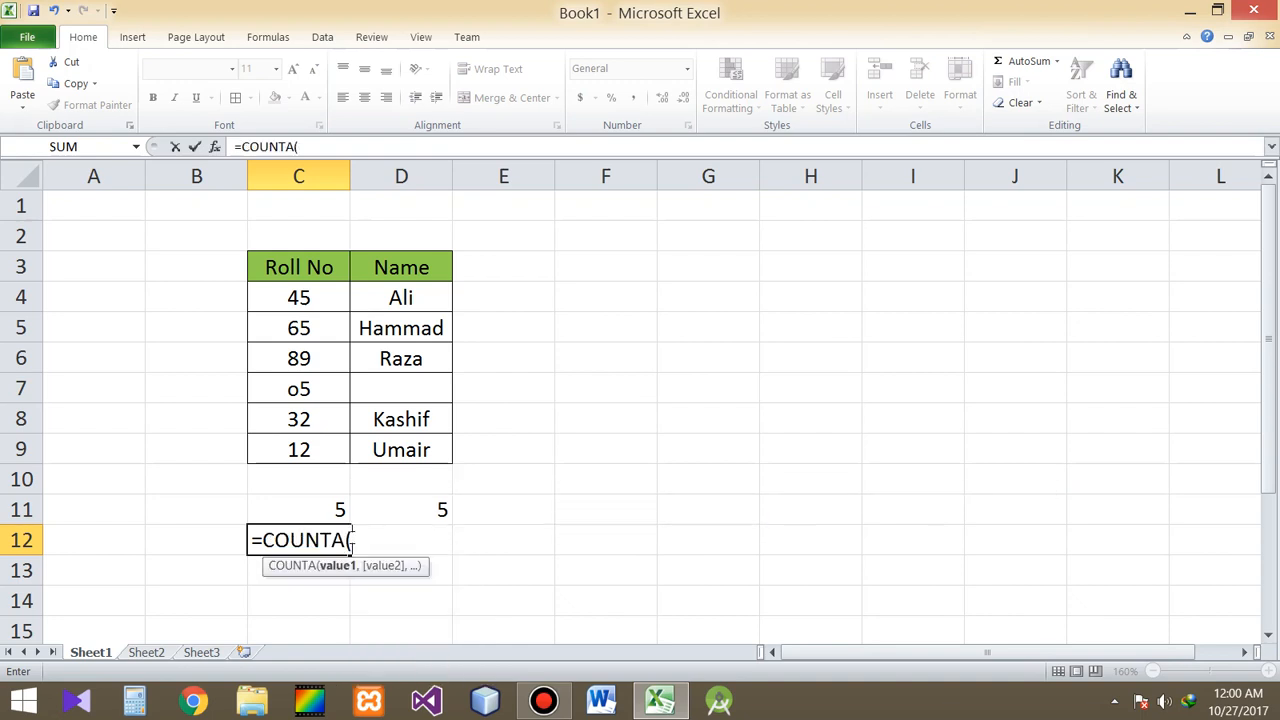
{"action": "left_click_drag", "start_coordinate": [306, 294], "coordinate": [322, 446]}
{"action": "key", "text": "Return"}
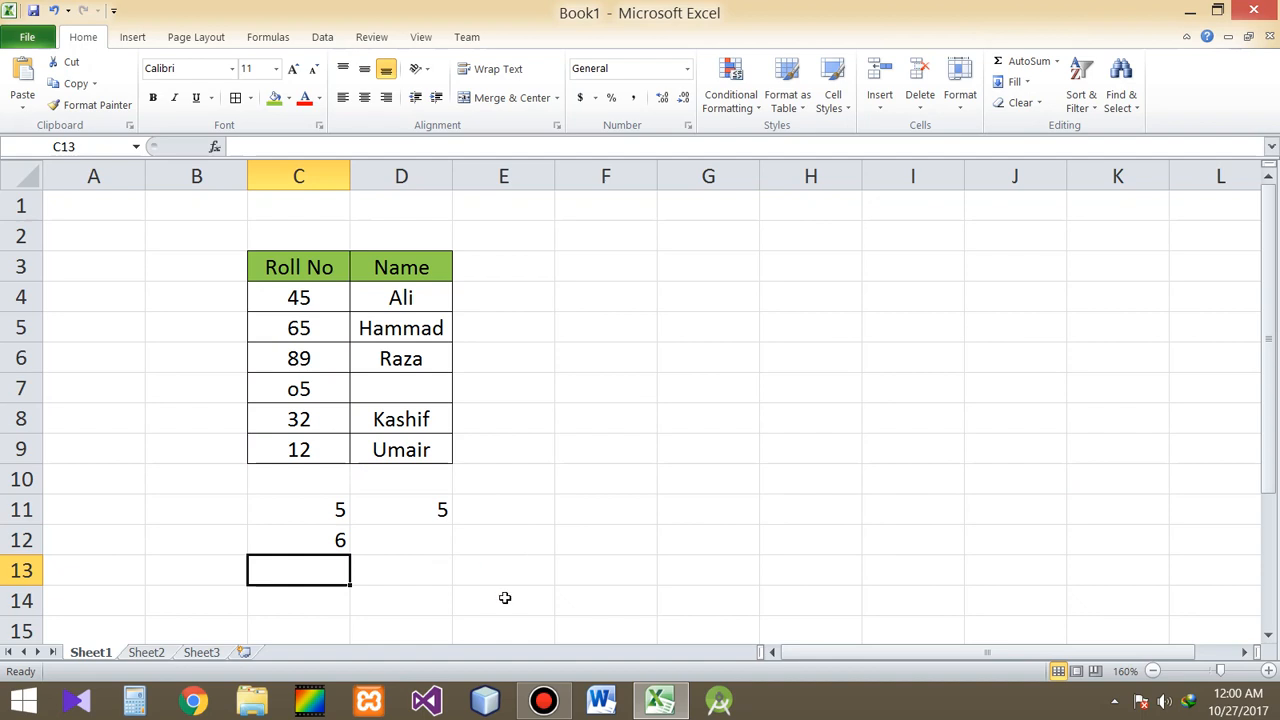
Compare the COUNT formula in C11 with the COUNTA formula in C12 for the Roll No column.
{"action": "left_click", "coordinate": [314, 542]}
{"action": "left_click", "coordinate": [334, 510]}
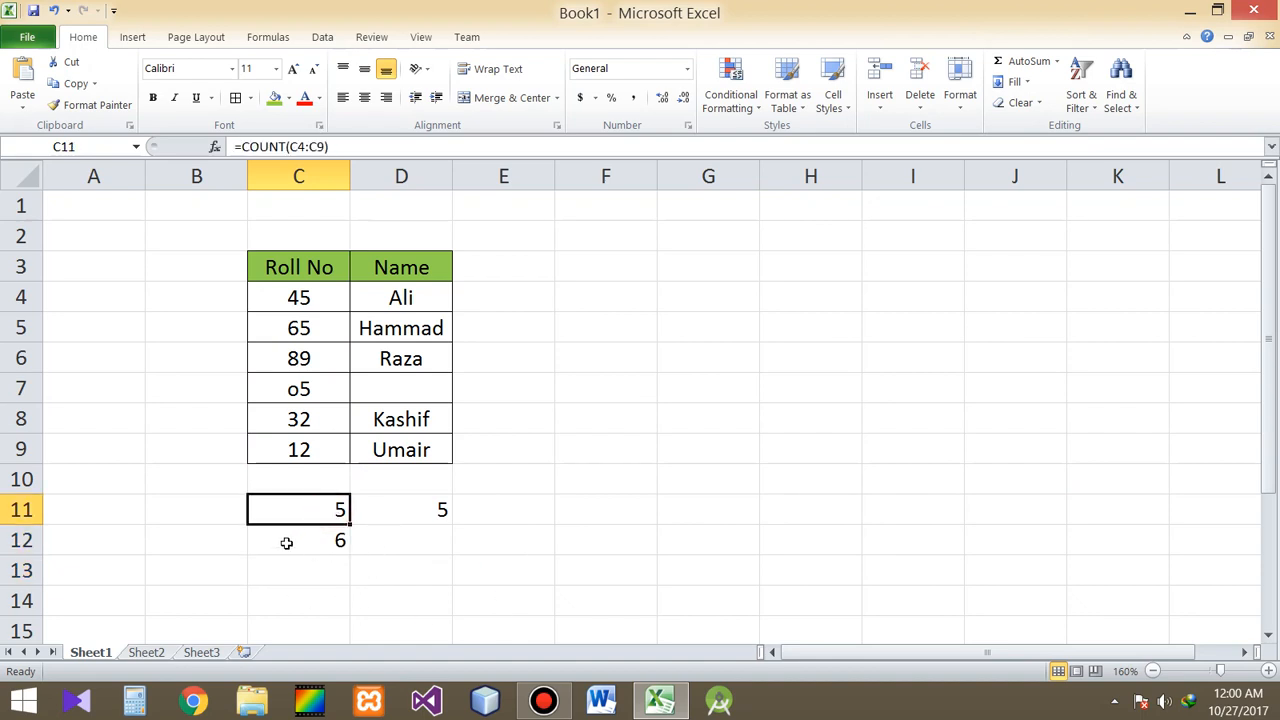
{"action": "left_click", "coordinate": [329, 543]}
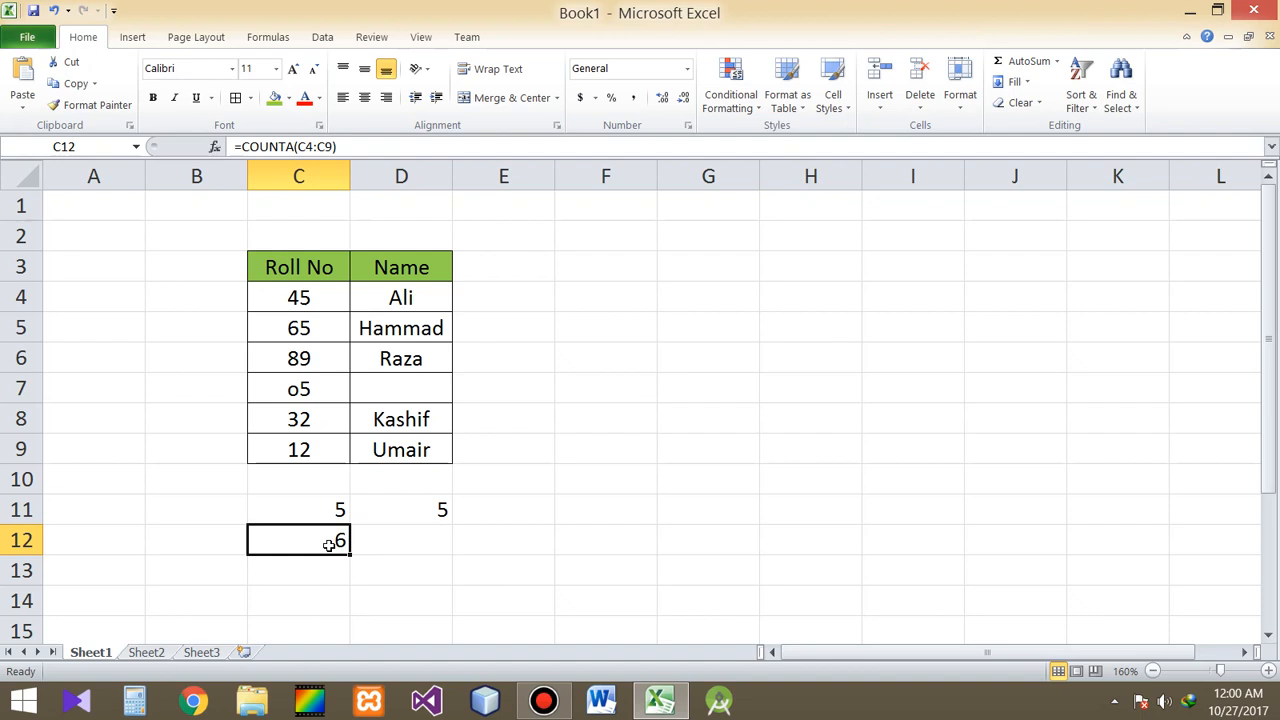
{"action": "left_click", "coordinate": [321, 507]}
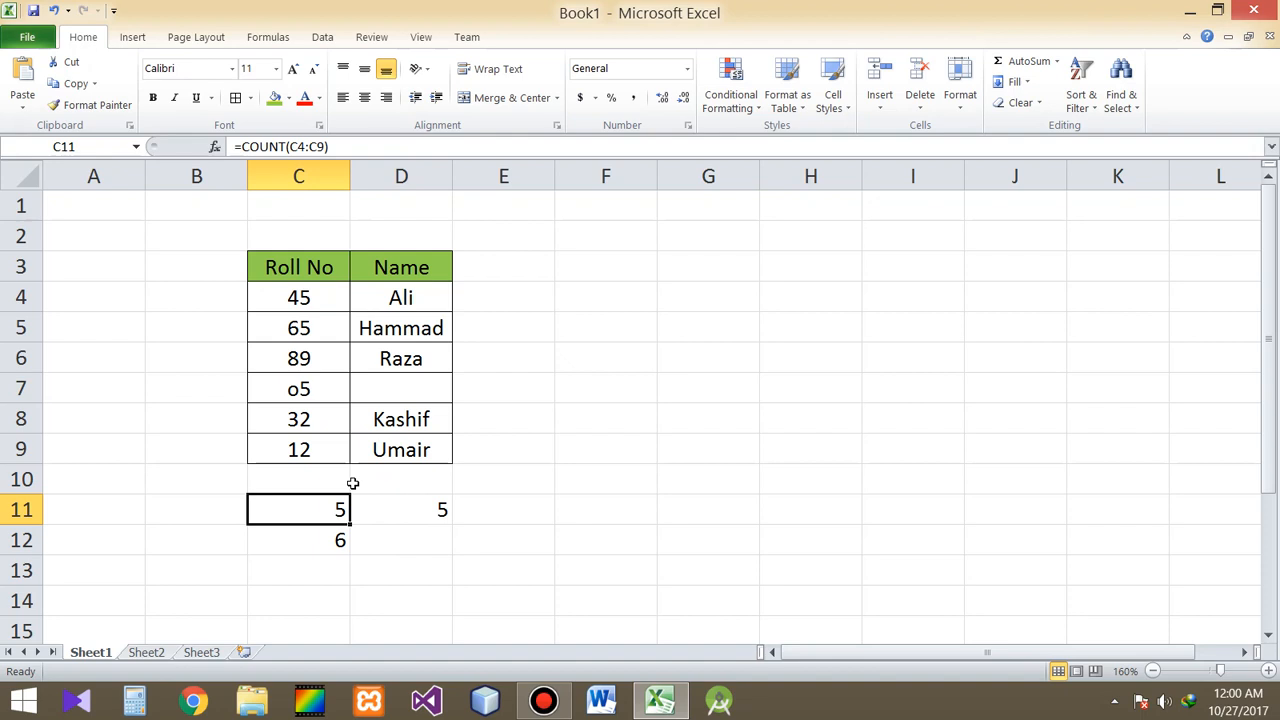
{"action": "left_click", "coordinate": [327, 543]}
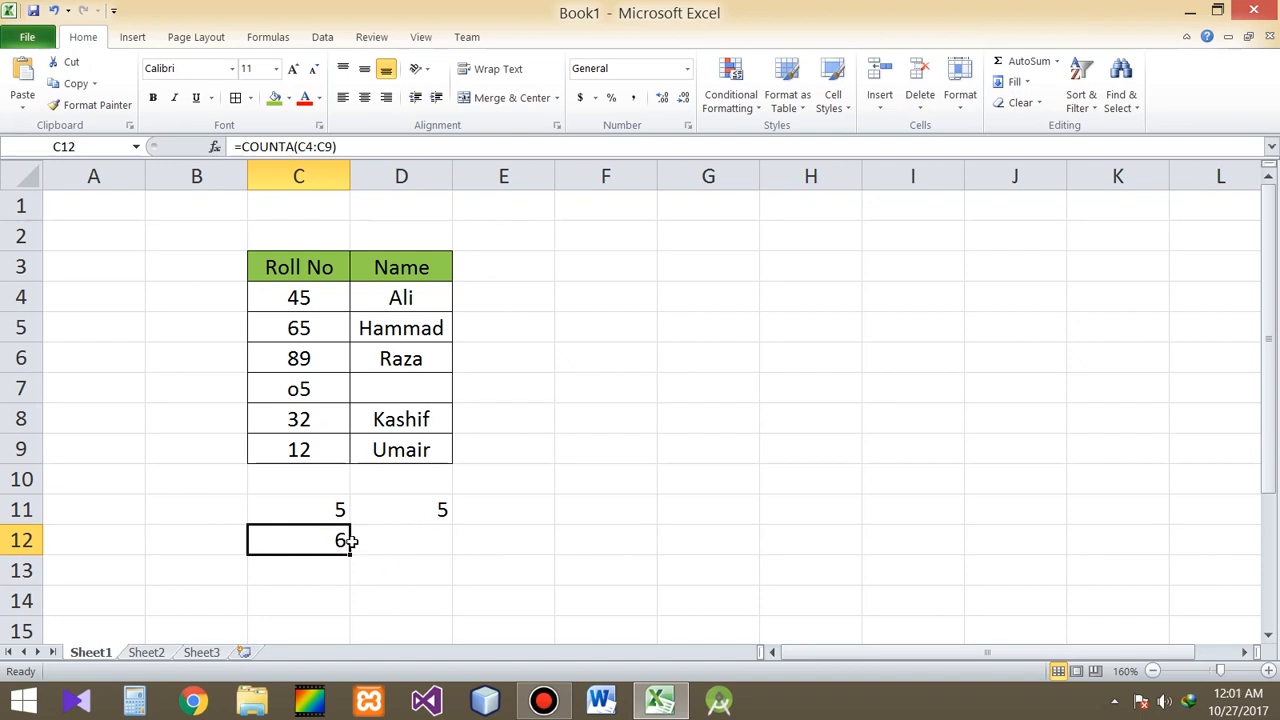
Clear the o5 entry from the Roll No cell C7.
{"action": "left_click", "coordinate": [306, 410]}
{"action": "left_click", "coordinate": [296, 394]}
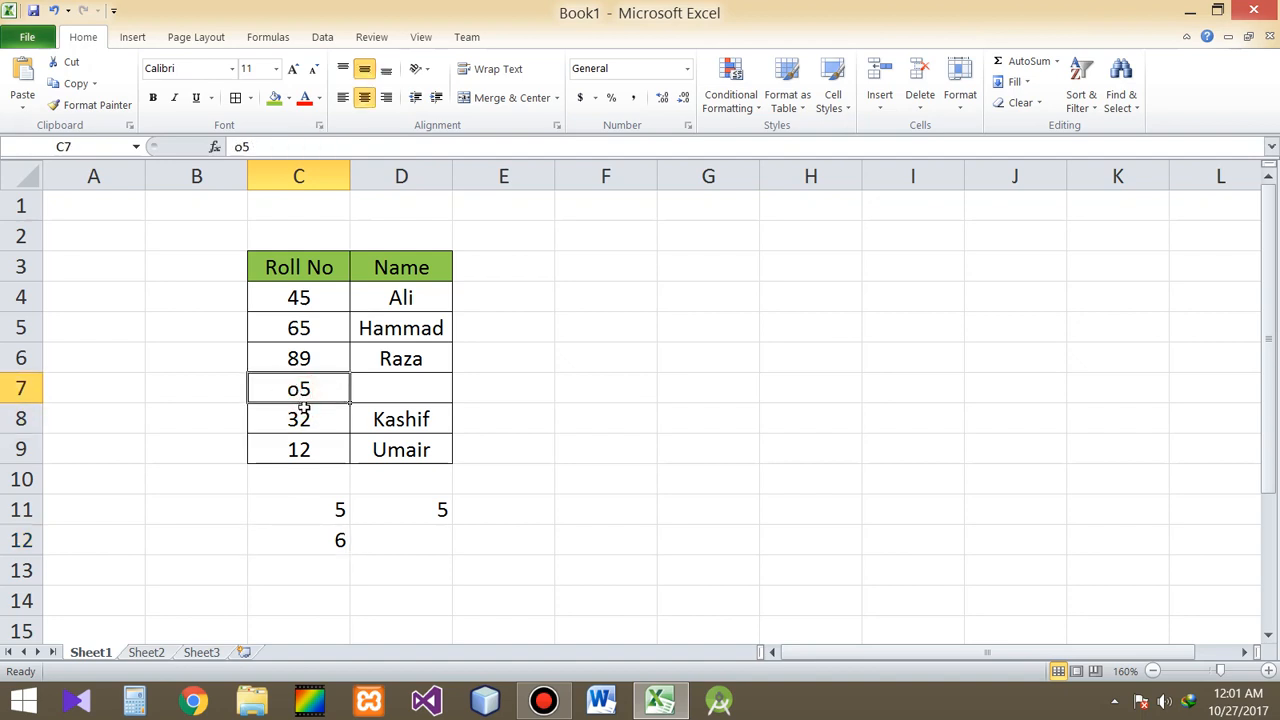
{"action": "key", "text": "Delete"}
Enter a COUNTBLANK formula over the Name range D4:D9 in cell D12.
{"action": "left_click", "coordinate": [421, 549]}
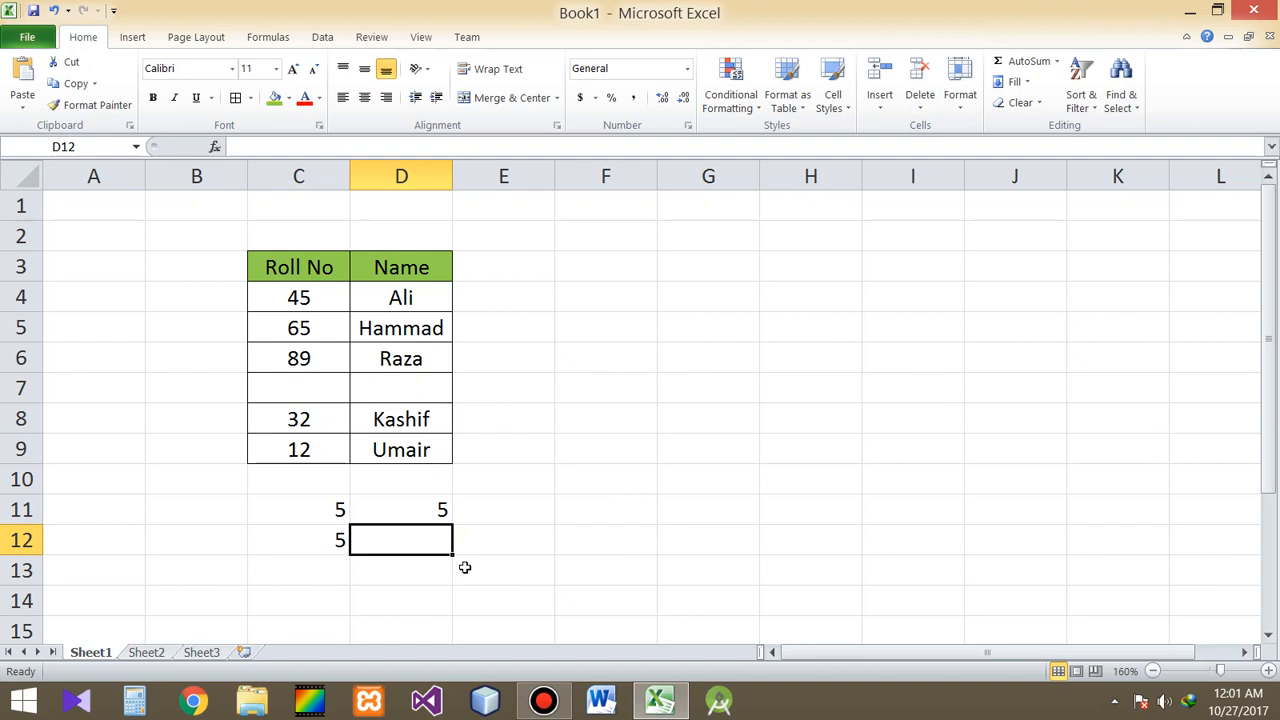
{"action": "type", "text": "=cou"}
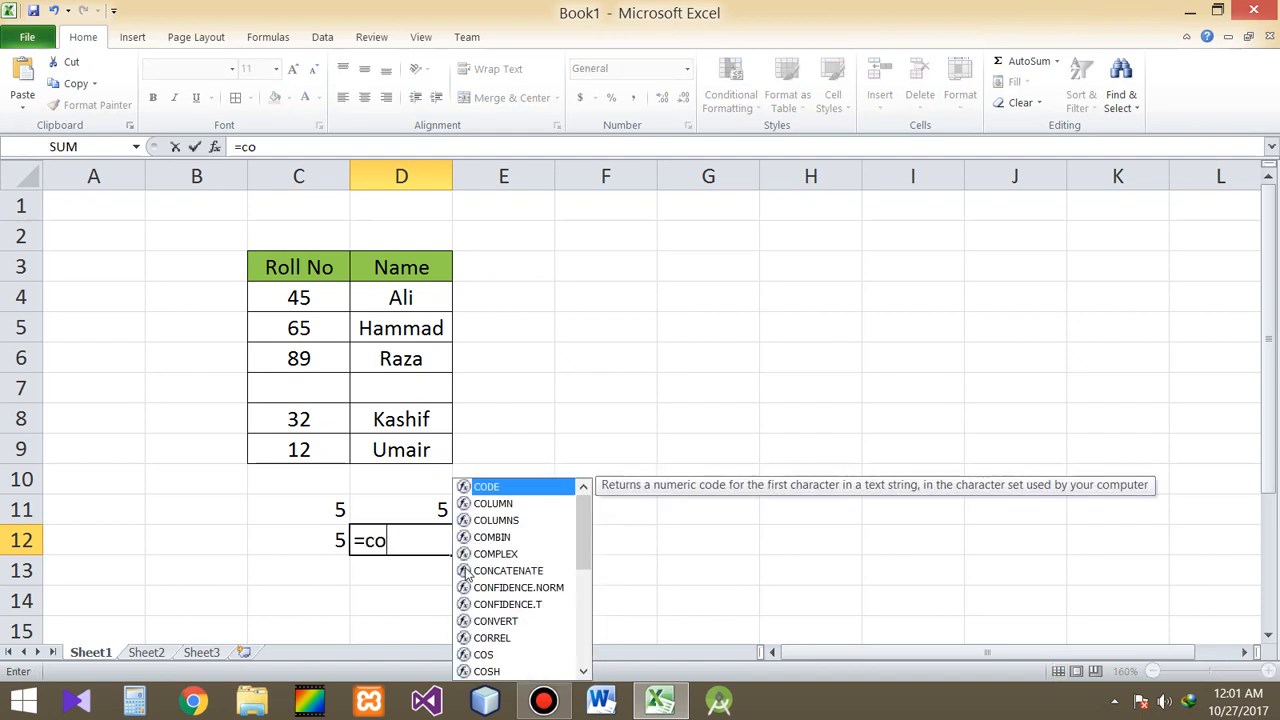
{"action": "key", "text": "Down"}
{"action": "key", "text": "Down"}
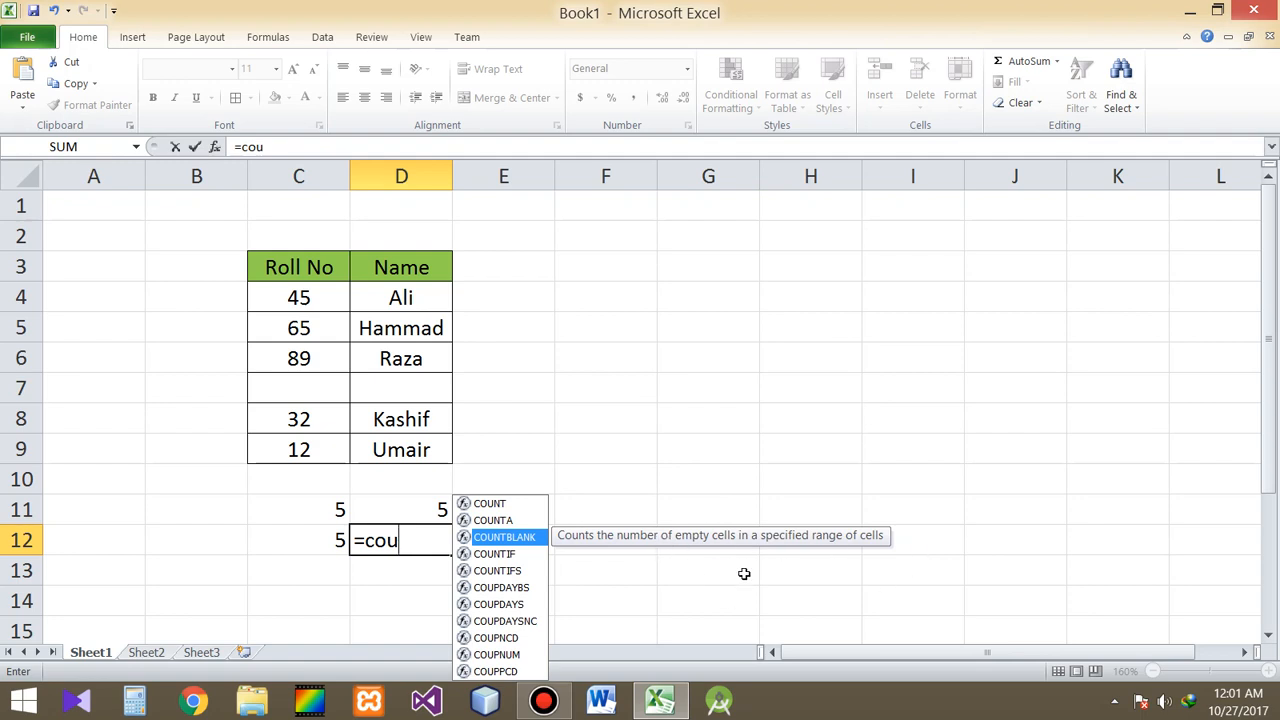
{"action": "key", "text": "Tab"}
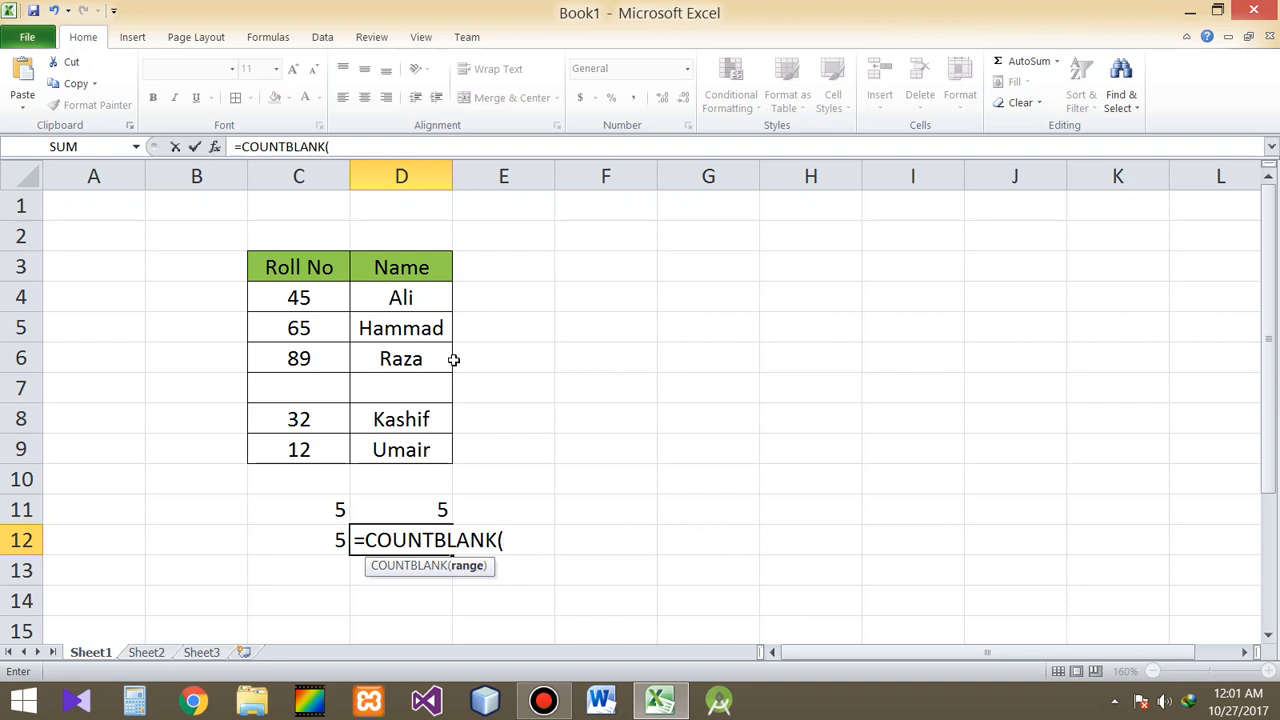
{"action": "left_click_drag", "start_coordinate": [409, 294], "coordinate": [423, 449]}
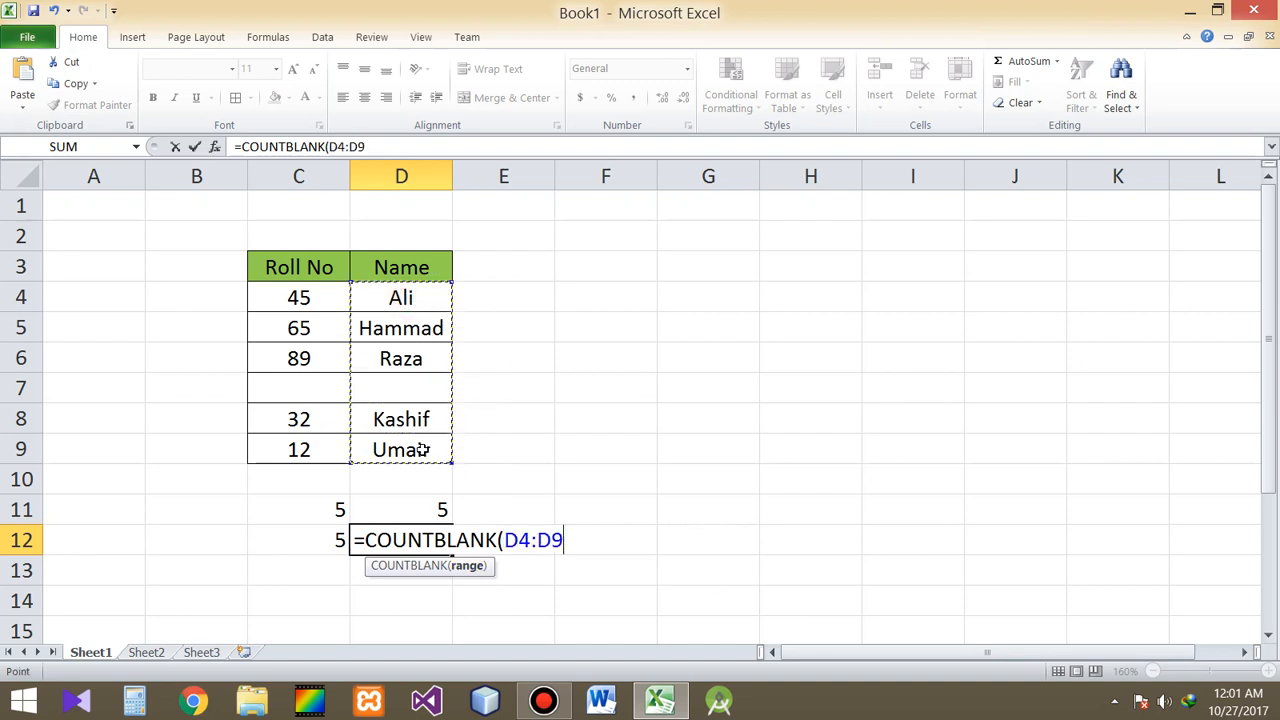
{"action": "key", "text": "Return"}
{"action": "left_click", "coordinate": [440, 532]}
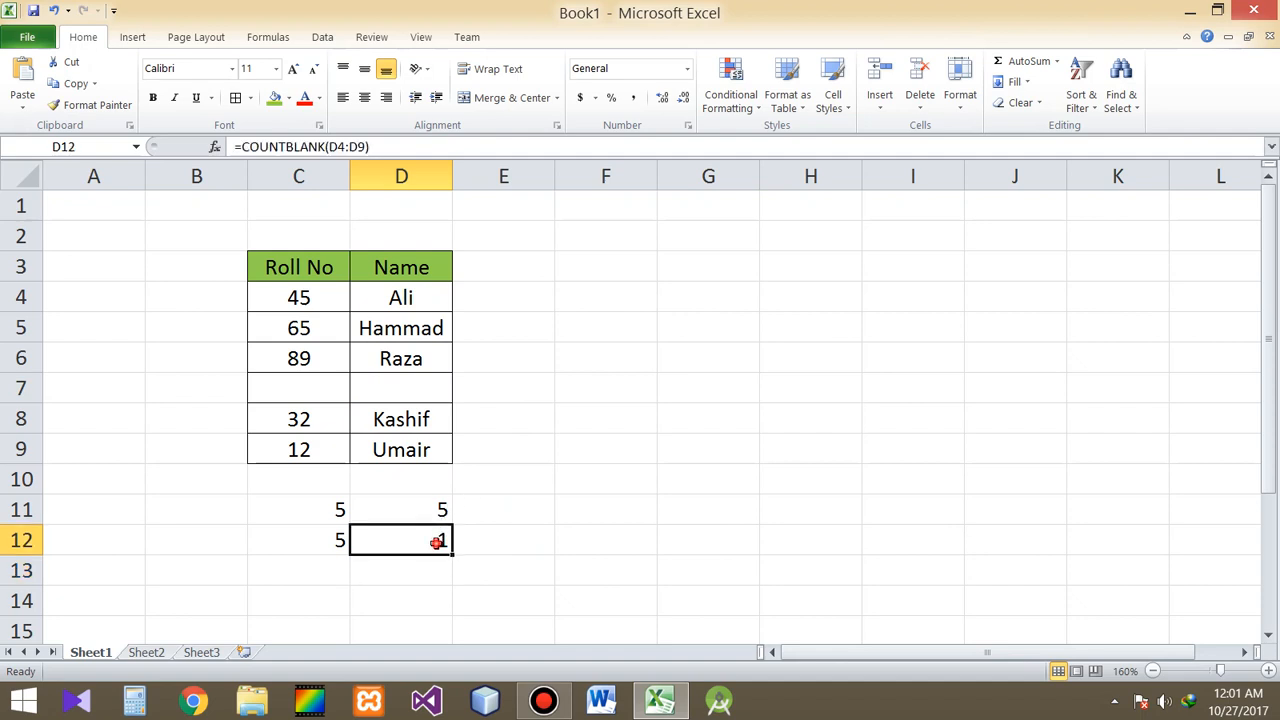
Test the COUNTBLANK formula by entering 5 in the blank Name cell D7, and clear that entry.
{"action": "left_click", "coordinate": [428, 394]}
{"action": "type", "text": "5"}
{"action": "key", "text": "Return"}
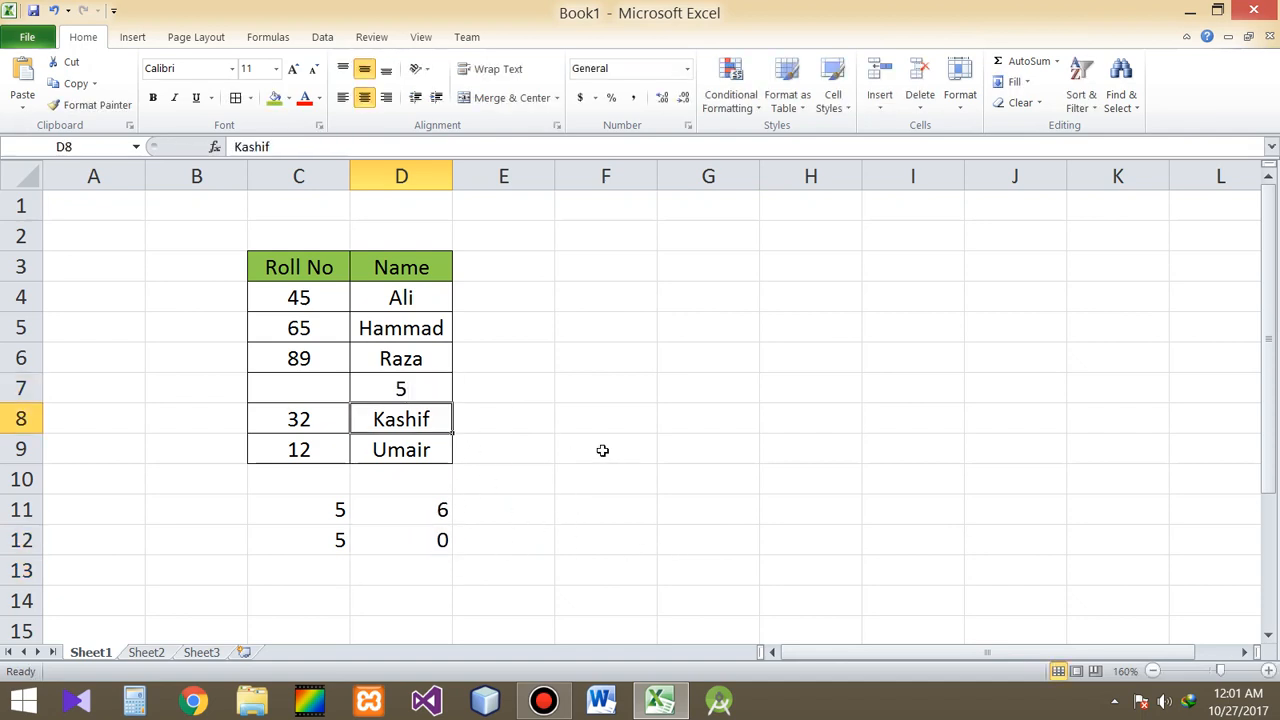
{"action": "left_click", "coordinate": [419, 395]}
{"action": "key", "text": "Delete"}
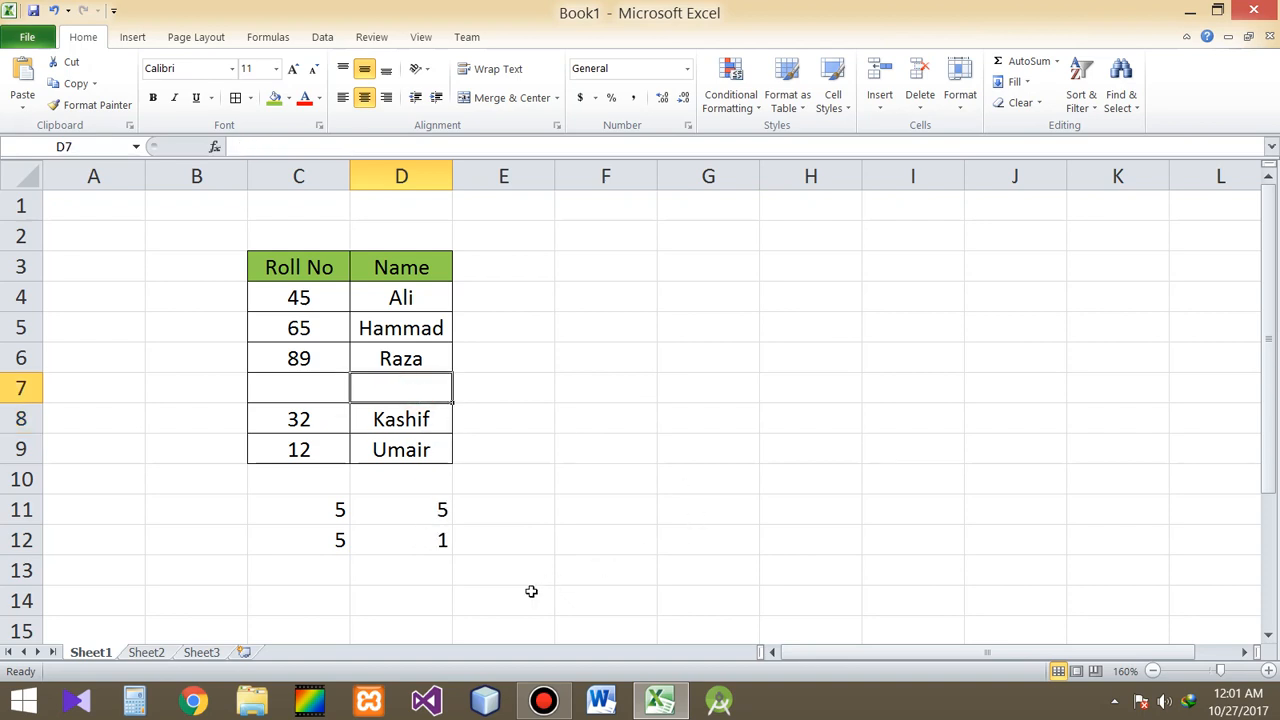
Review the COUNT formula in C11 and the blank Roll No cell C7, and minimize the workbook window.
{"action": "left_click", "coordinate": [325, 516]}
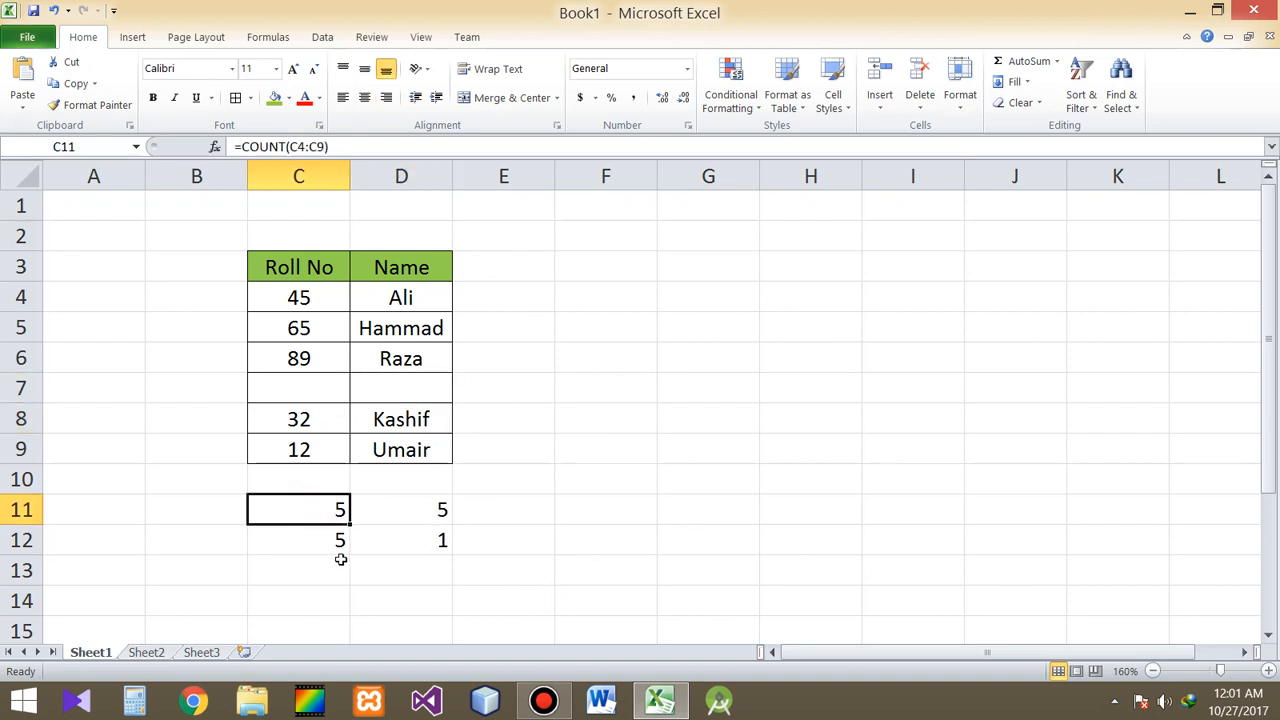
{"action": "left_click", "coordinate": [313, 387]}
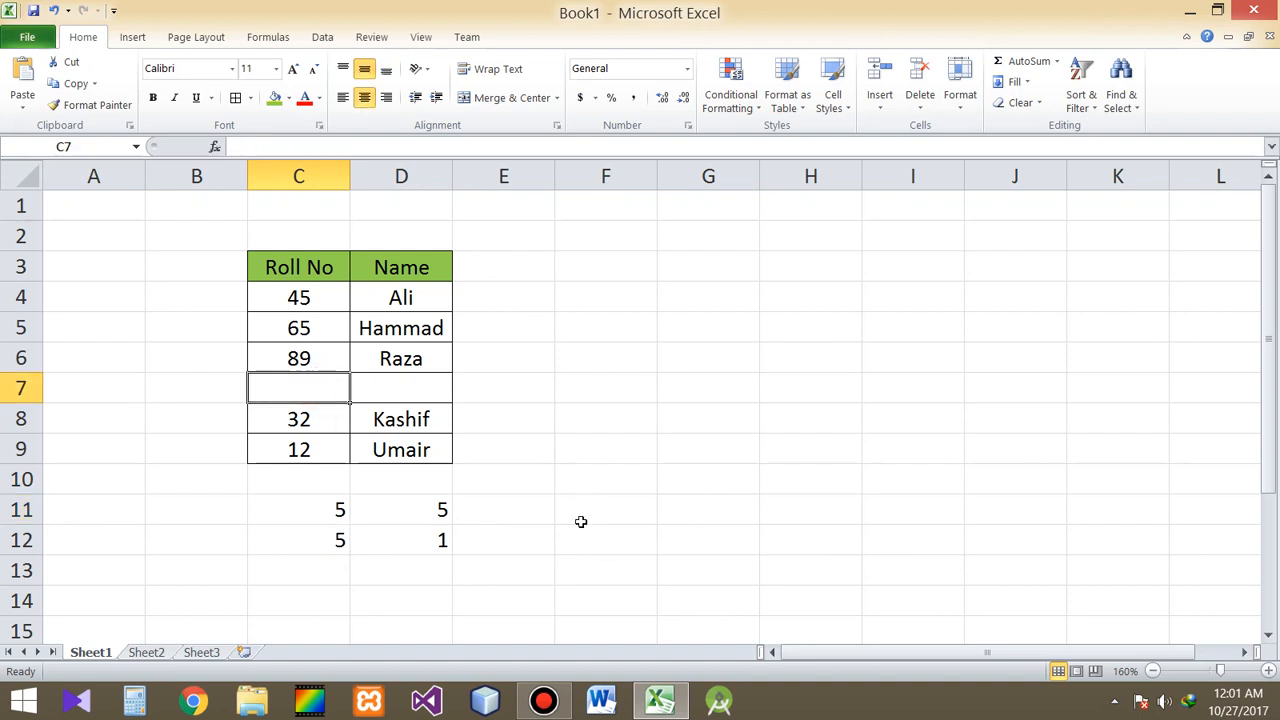
{"action": "left_click", "coordinate": [1189, 11]}
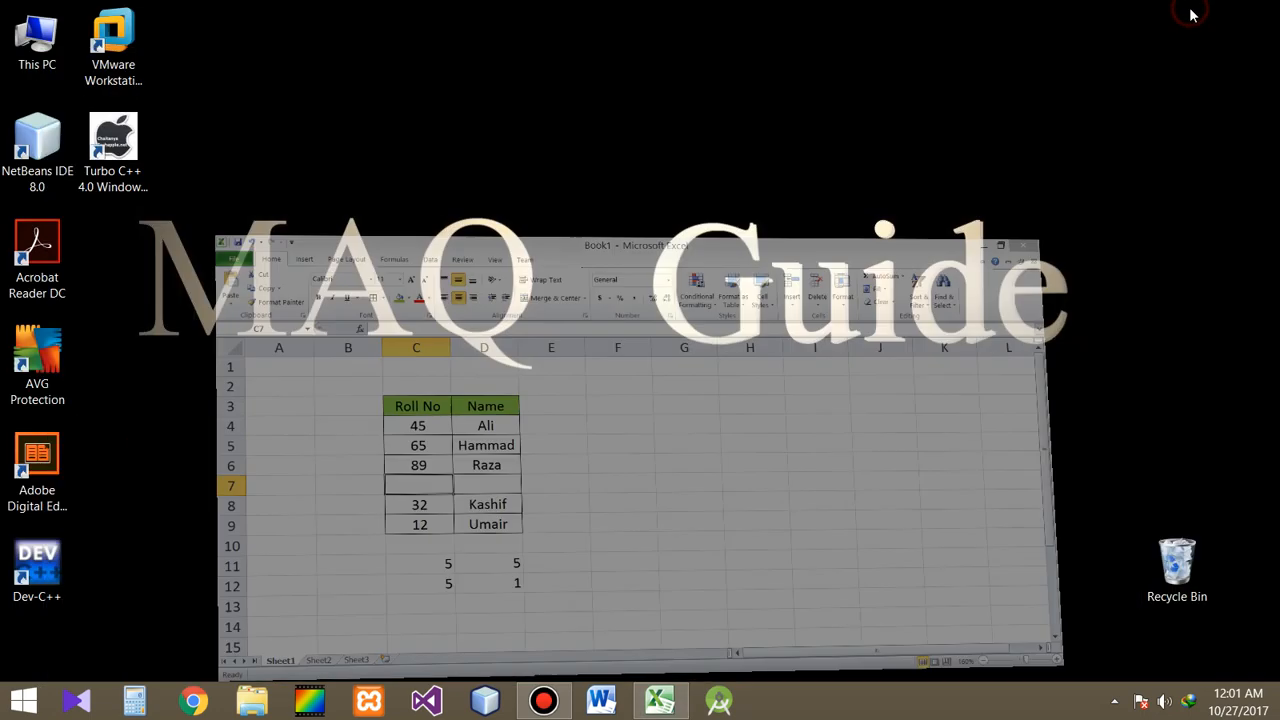